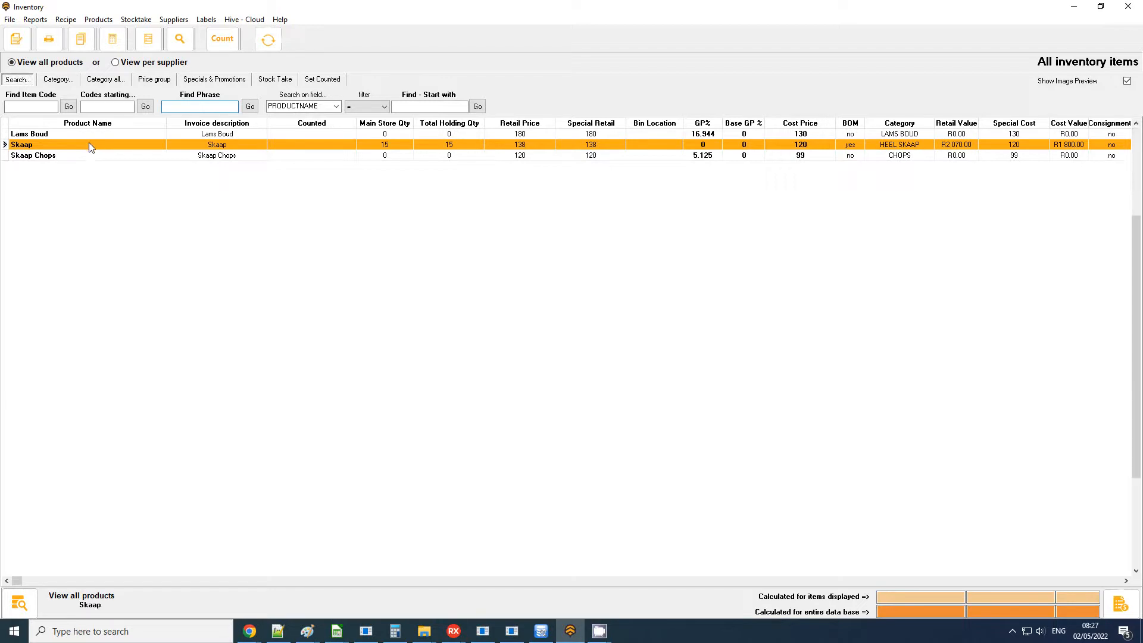
Open the Skaap product record to check its cost excluding VAT per kilogram, and close the record.
{"action": "double_click", "coordinate": [89, 143]}
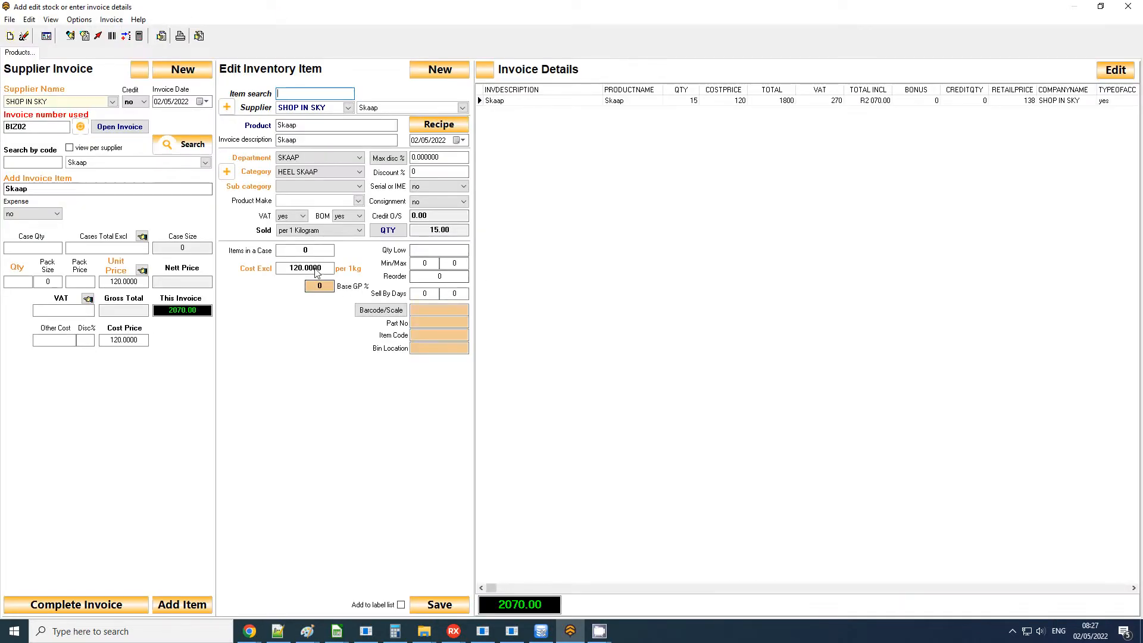
{"action": "left_click_drag", "start_coordinate": [328, 270], "coordinate": [282, 273]}
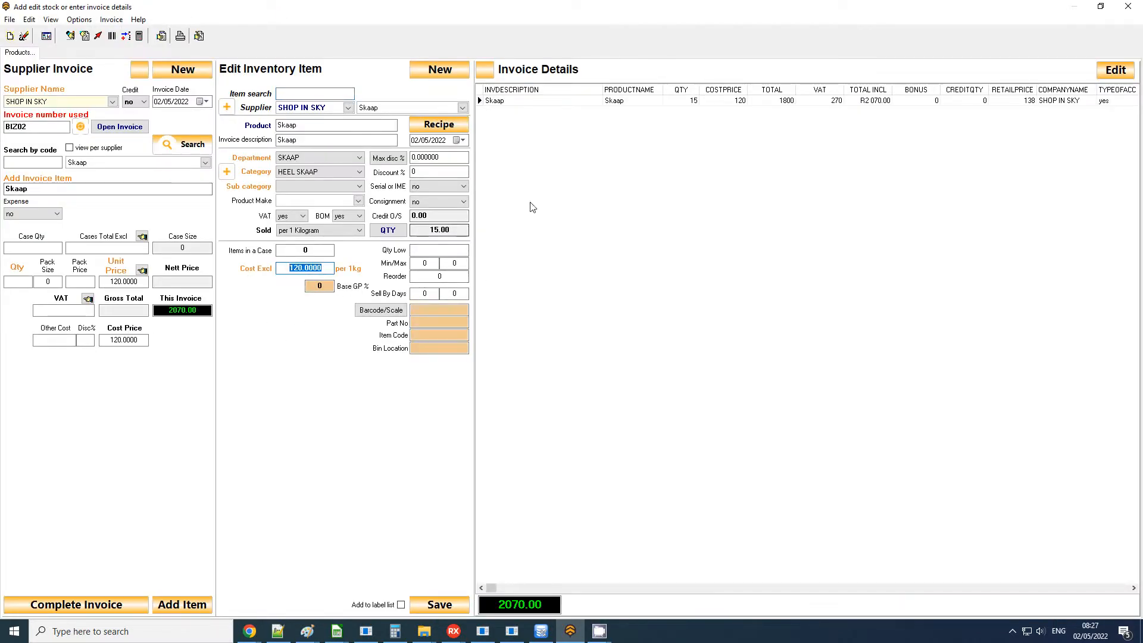
{"action": "left_click", "coordinate": [1131, 6]}
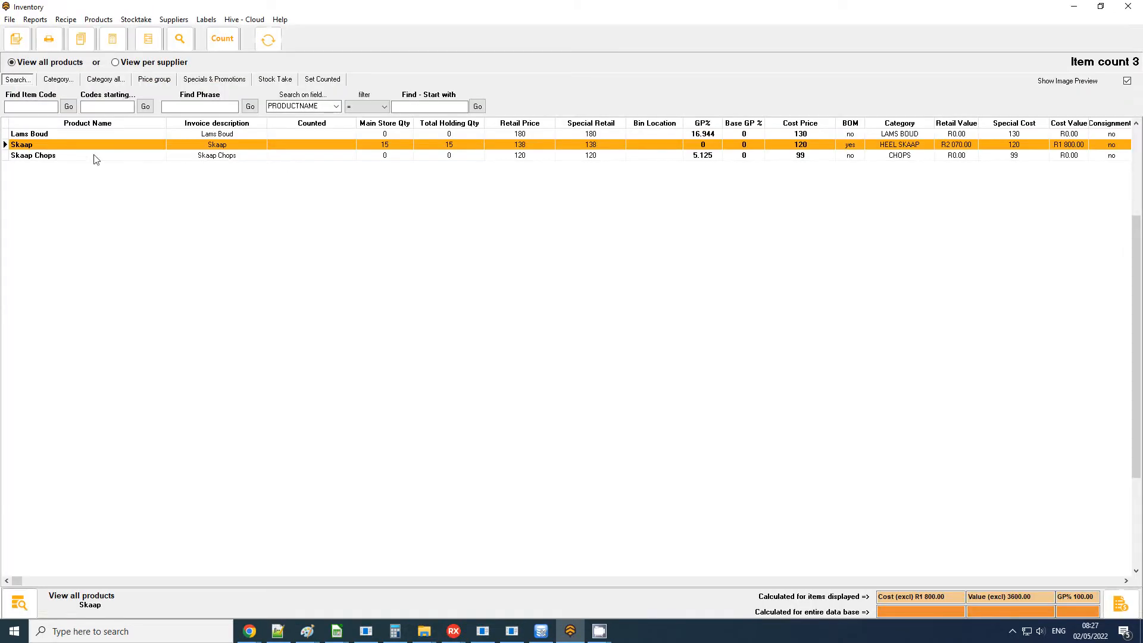
Move the Cost Price and Main Store Qty columns directly after Product Name and save the columns order.
{"action": "left_click", "coordinate": [62, 136]}
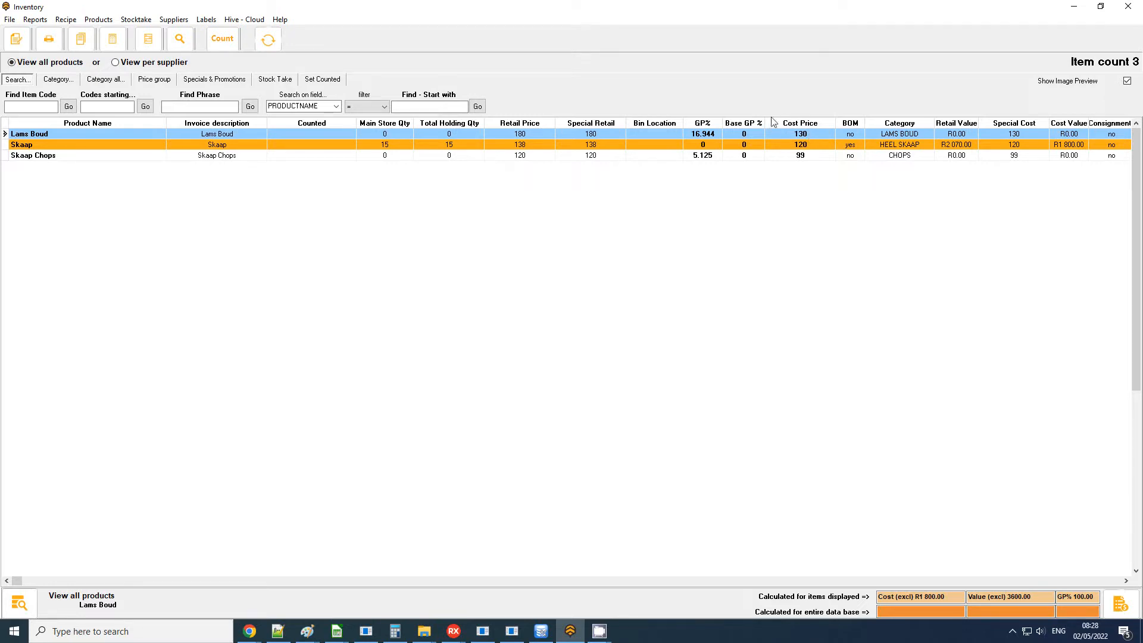
{"action": "left_click_drag", "start_coordinate": [808, 125], "coordinate": [248, 158]}
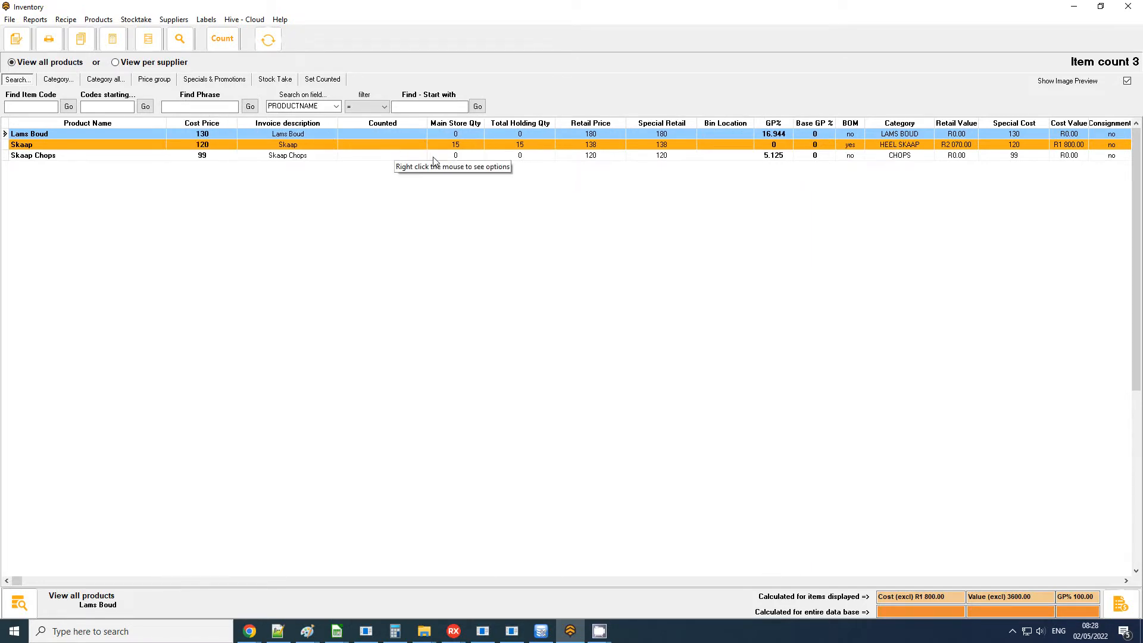
{"action": "left_click_drag", "start_coordinate": [462, 125], "coordinate": [275, 126]}
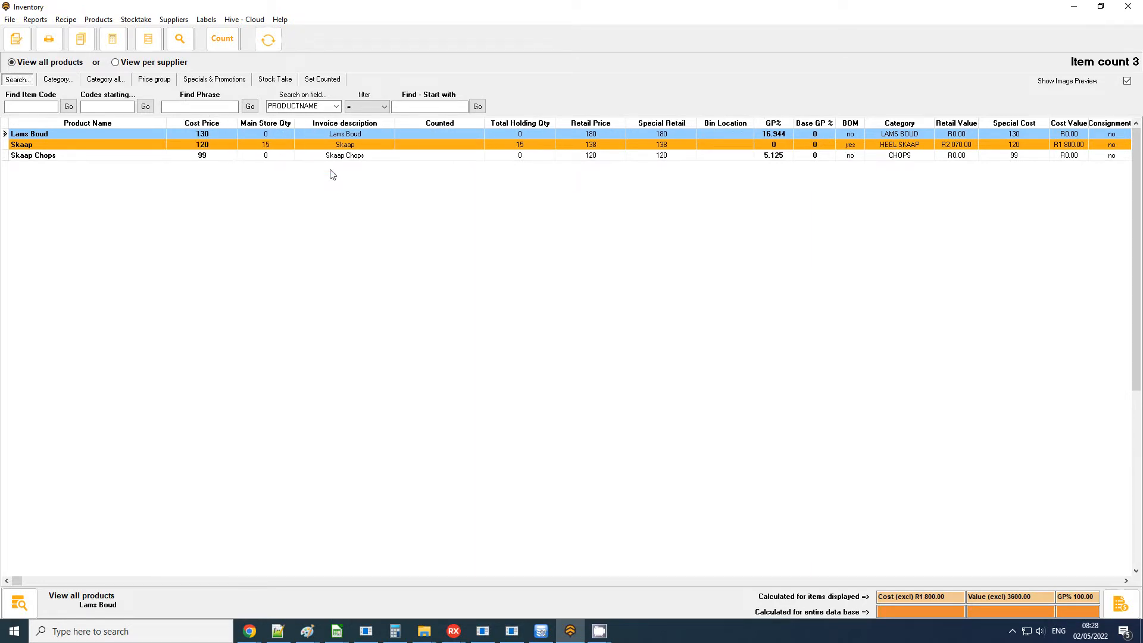
{"action": "left_click", "coordinate": [9, 20]}
{"action": "mouse_move", "coordinate": [36, 63]}
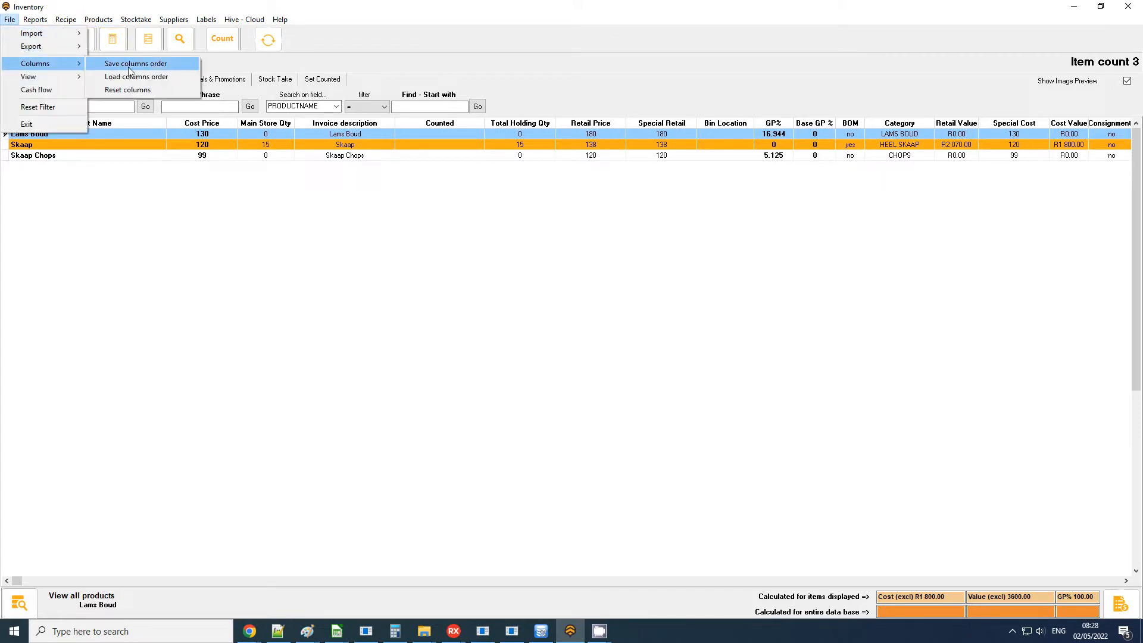
{"action": "left_click", "coordinate": [138, 64]}
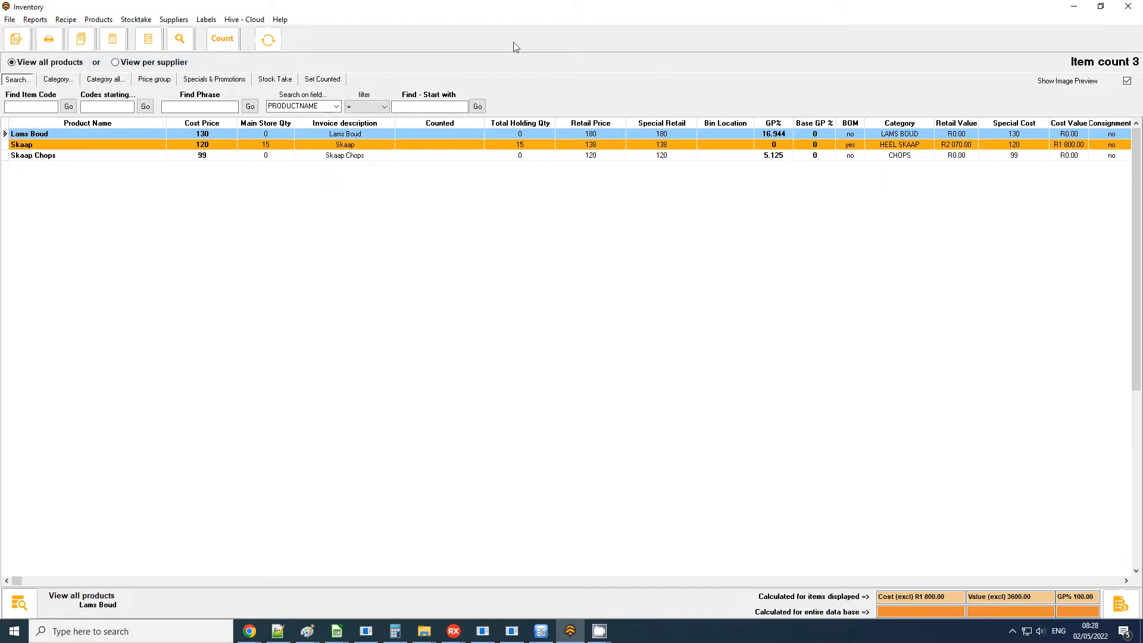
Start a new manufacture, create a formula named "Skaap Snit" and select it as the current formula.
{"action": "left_click", "coordinate": [137, 20]}
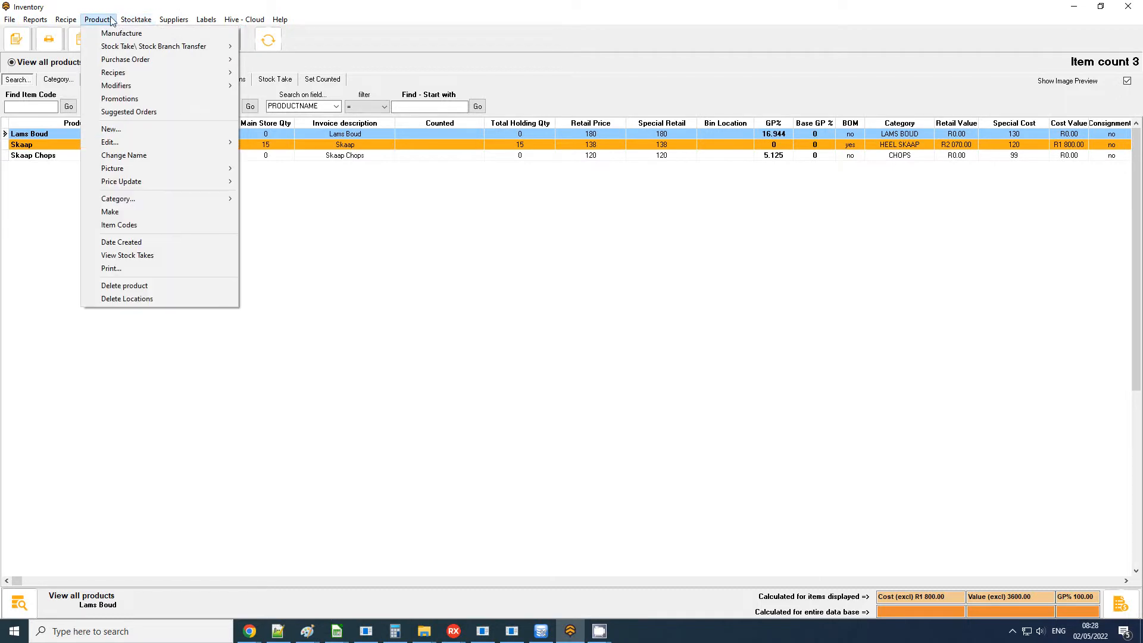
{"action": "left_click", "coordinate": [106, 36]}
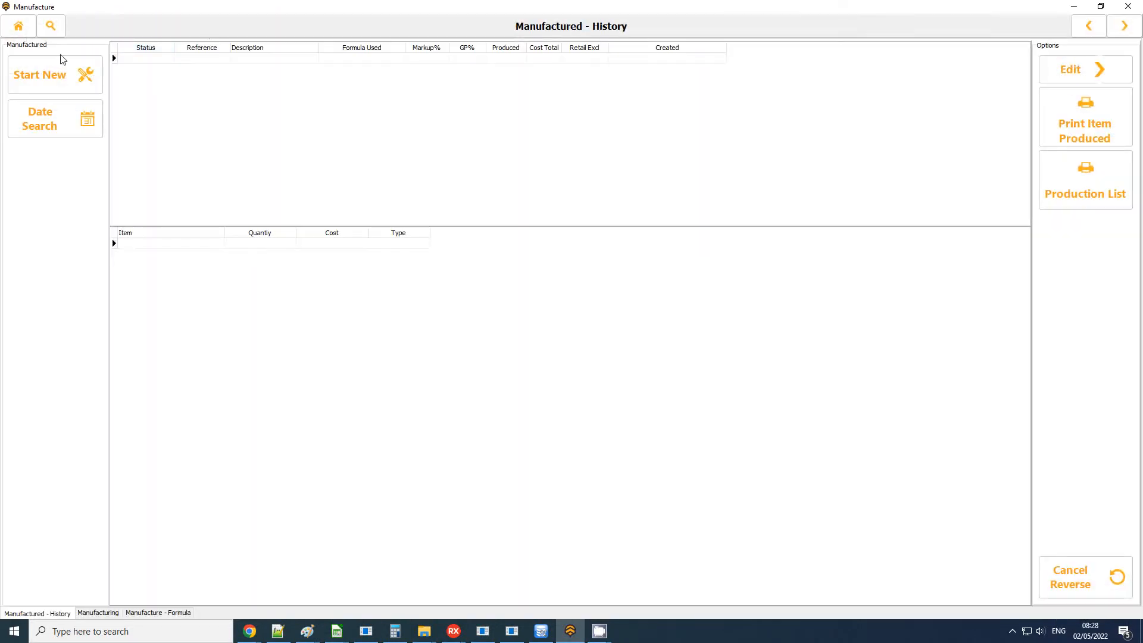
{"action": "left_click", "coordinate": [61, 79]}
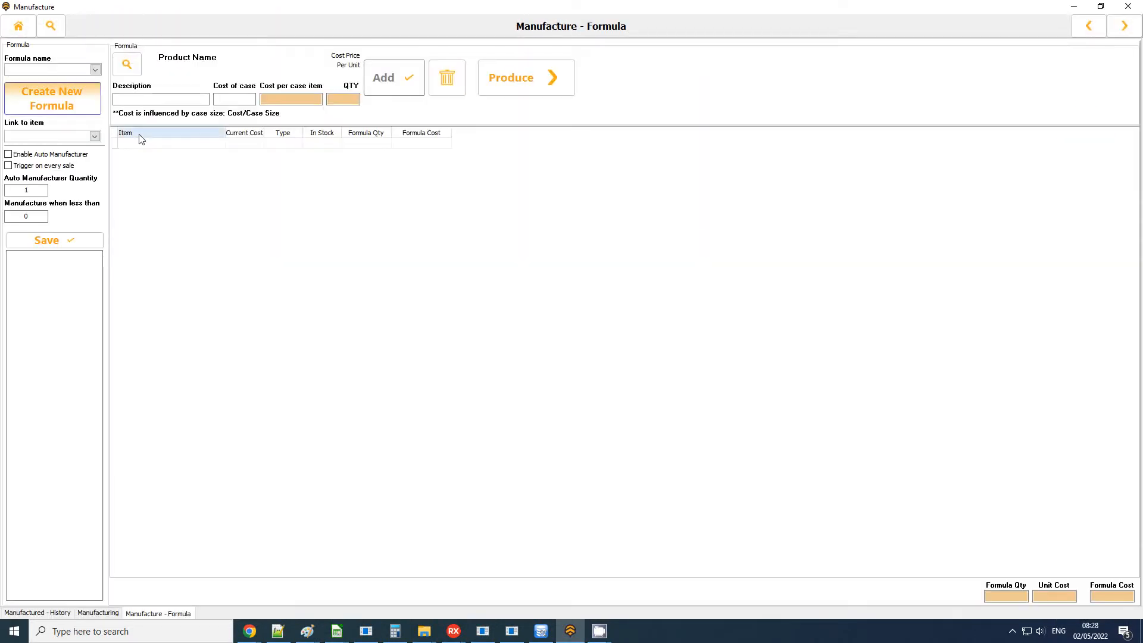
{"action": "left_click", "coordinate": [58, 101]}
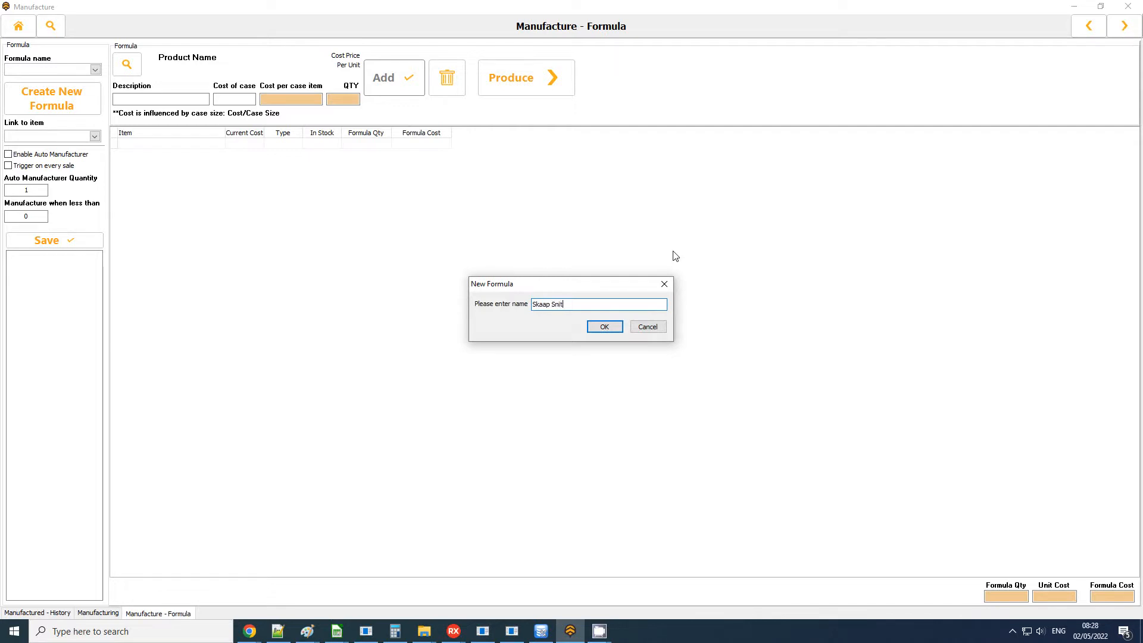
{"action": "key", "text": "Return"}
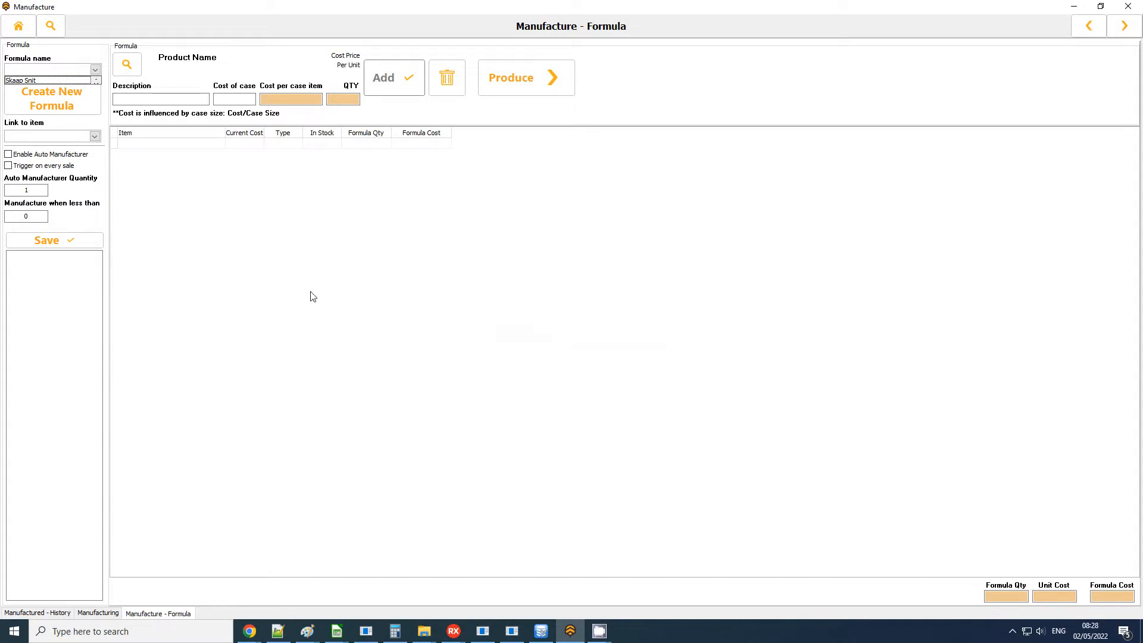
{"action": "left_click", "coordinate": [55, 81]}
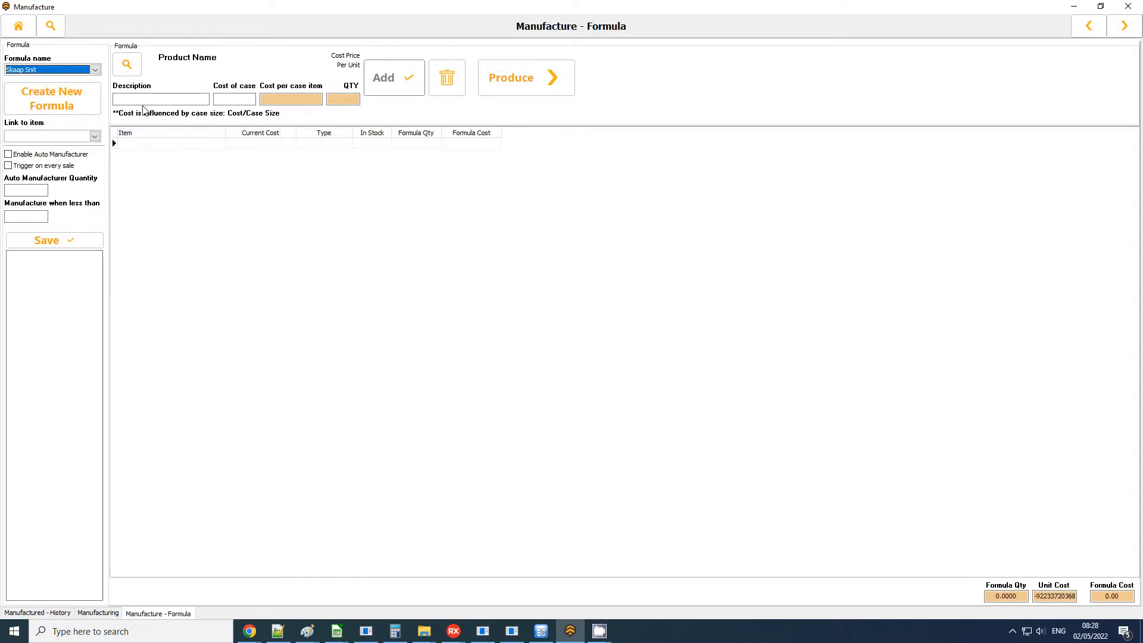
Add the Skaap product to the Skaap Snit formula with a quantity of 10 kg.
{"action": "left_click", "coordinate": [126, 64]}
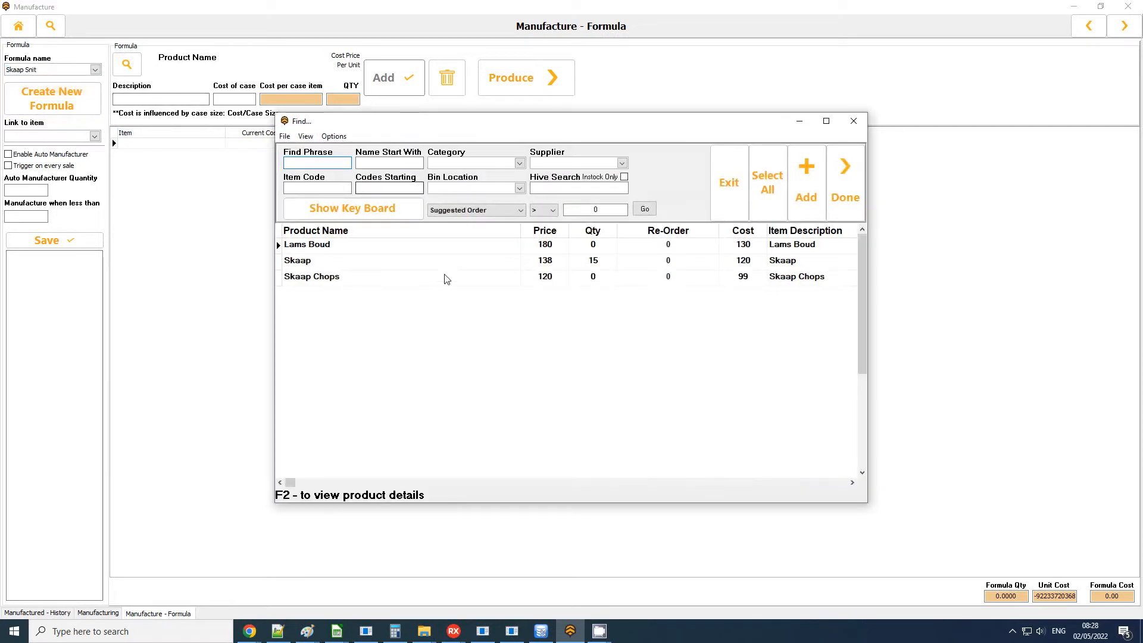
{"action": "left_click", "coordinate": [320, 261]}
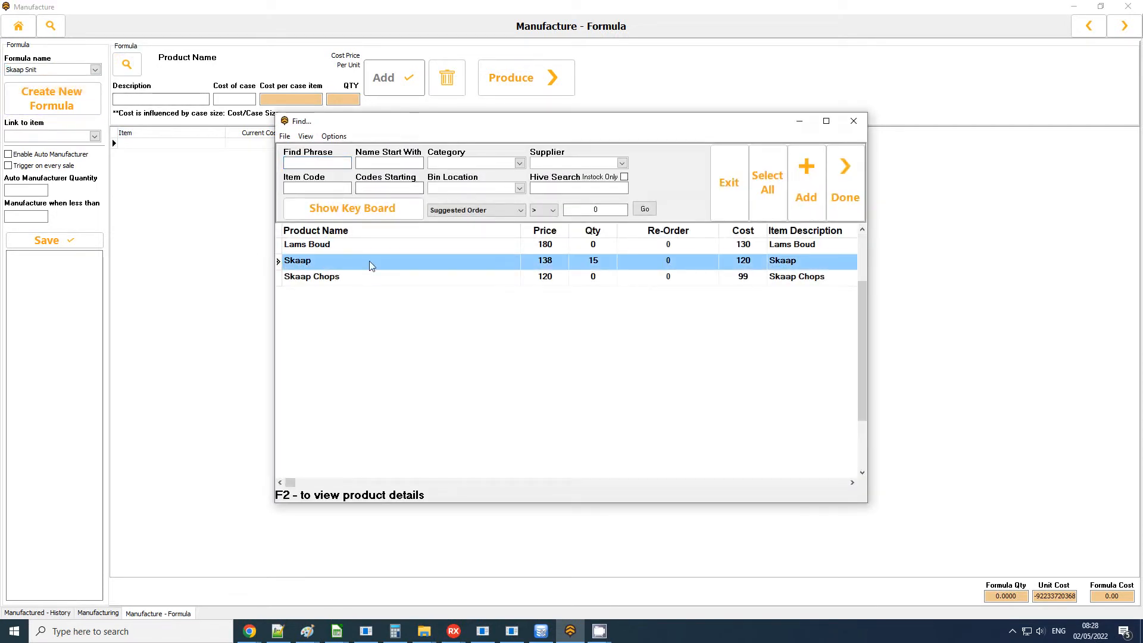
{"action": "left_click", "coordinate": [807, 179]}
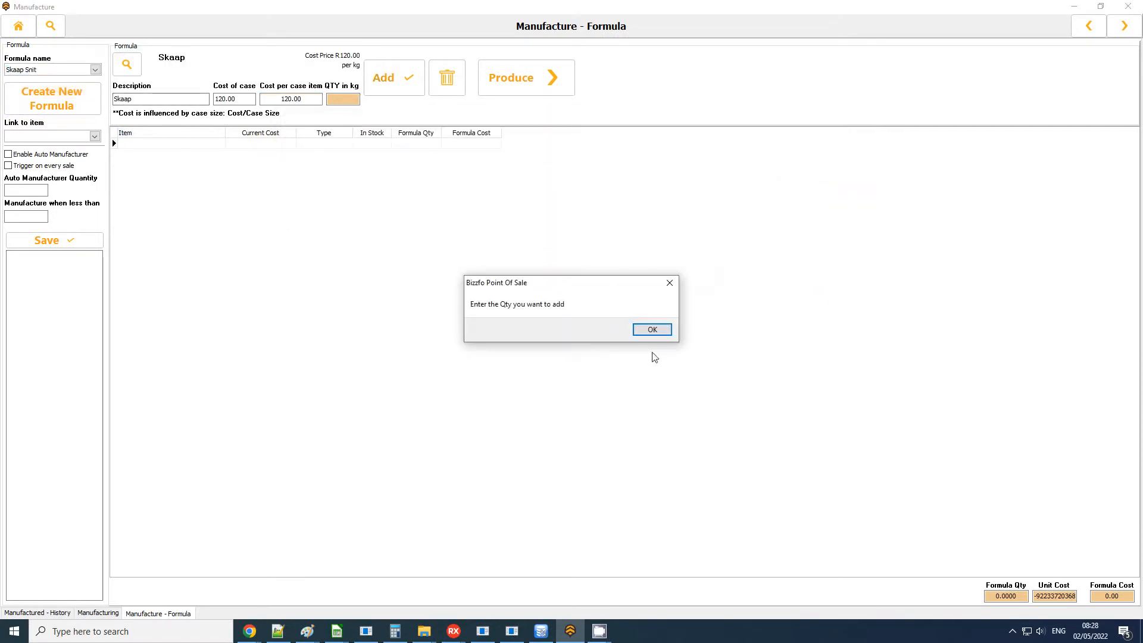
{"action": "left_click", "coordinate": [653, 330]}
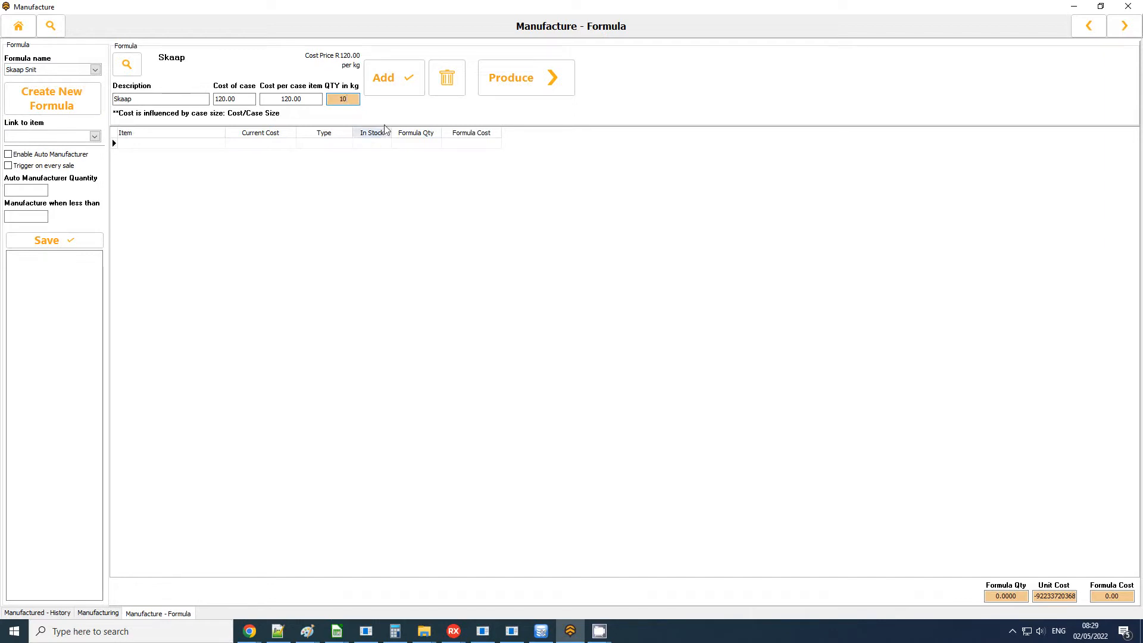
{"action": "left_click", "coordinate": [399, 84]}
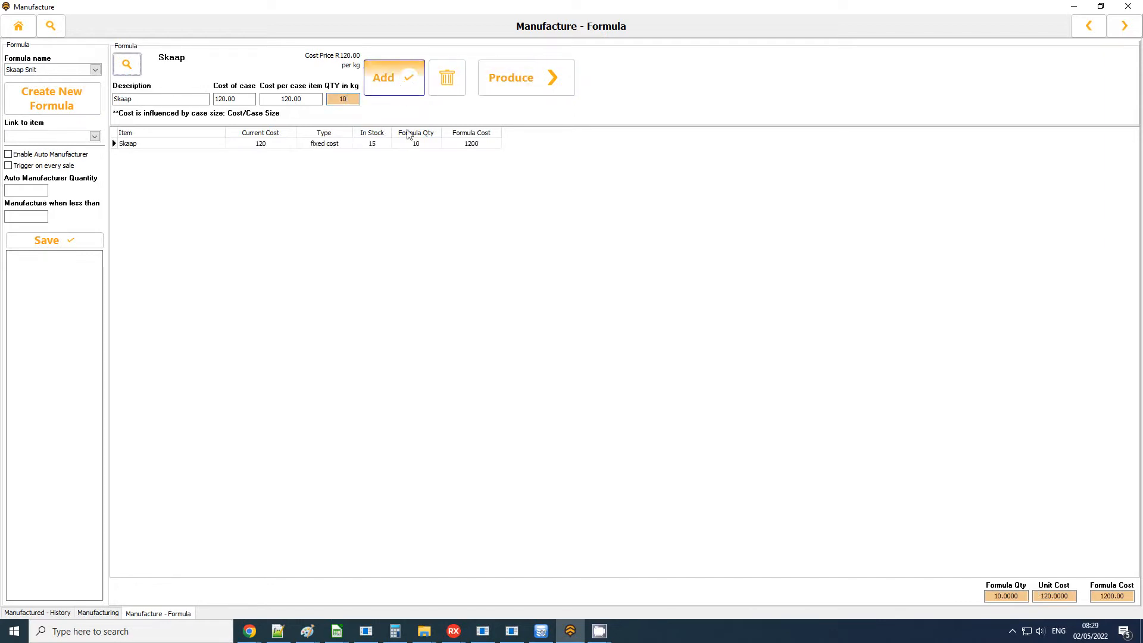
Check the Skaap line's formula quantity and cost, and send the formula to production with the suggested manufacture number.
{"action": "left_click", "coordinate": [466, 146]}
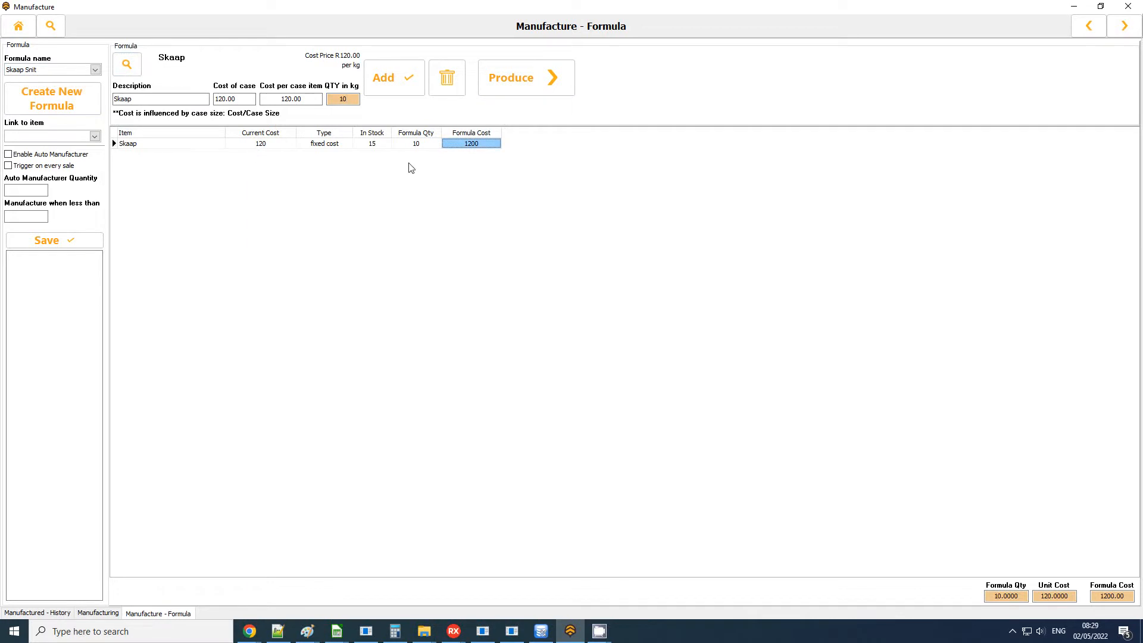
{"action": "left_click", "coordinate": [417, 145]}
{"action": "left_click", "coordinate": [488, 147]}
{"action": "left_click", "coordinate": [539, 96]}
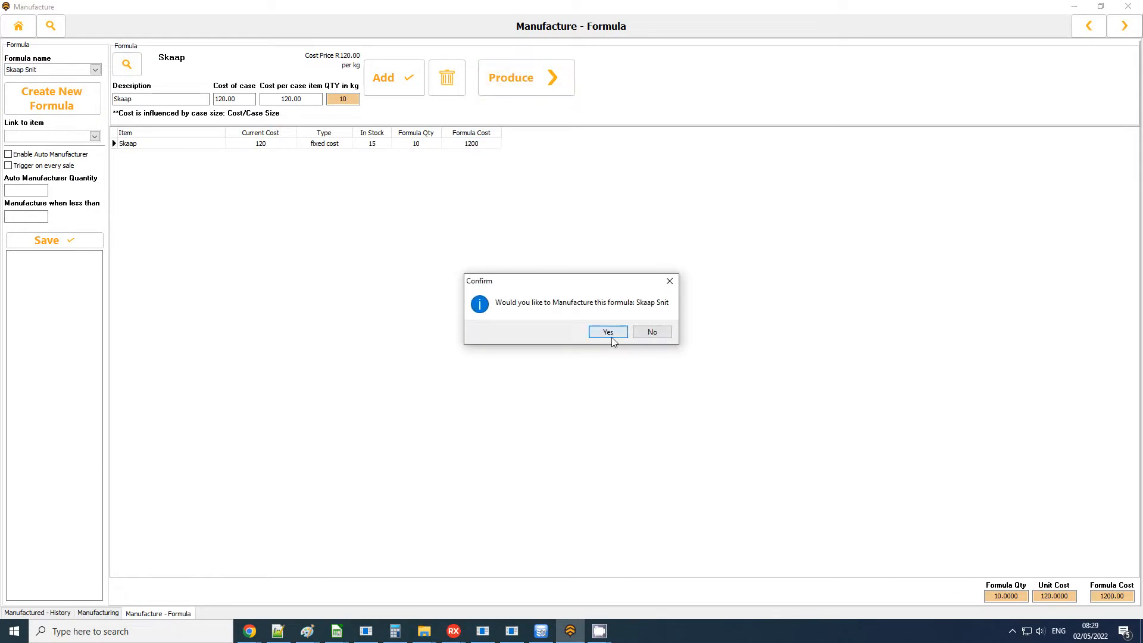
{"action": "left_click", "coordinate": [608, 332]}
{"action": "left_click", "coordinate": [617, 326]}
Choose Skaap Chops as the item to produce and turn off Update Item Cost.
{"action": "left_click", "coordinate": [473, 60]}
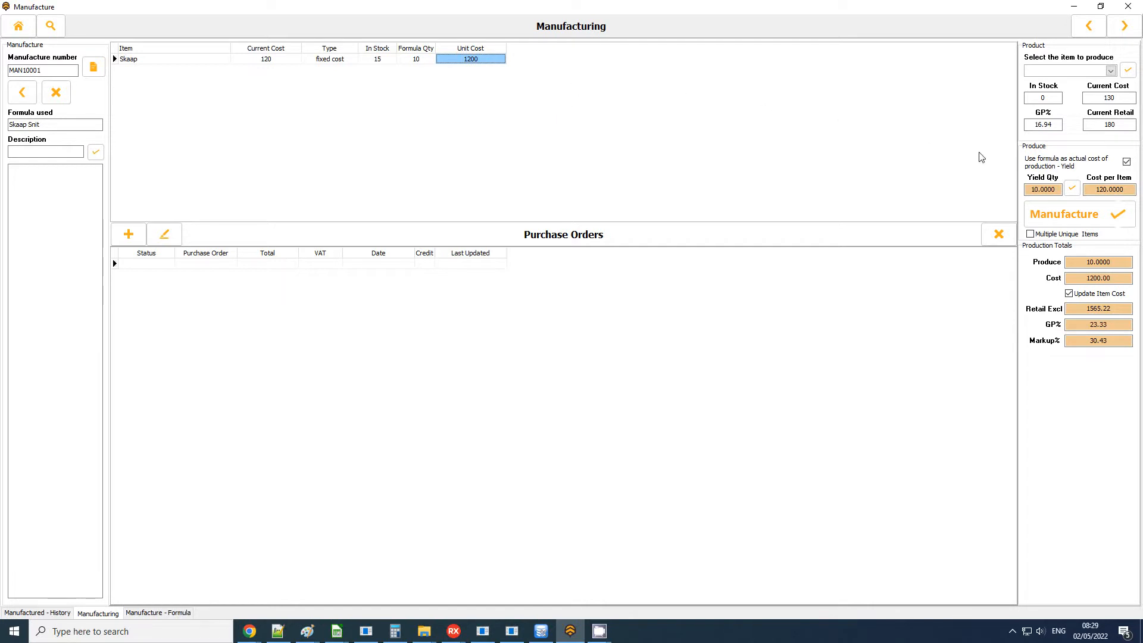
{"action": "left_click", "coordinate": [1060, 72]}
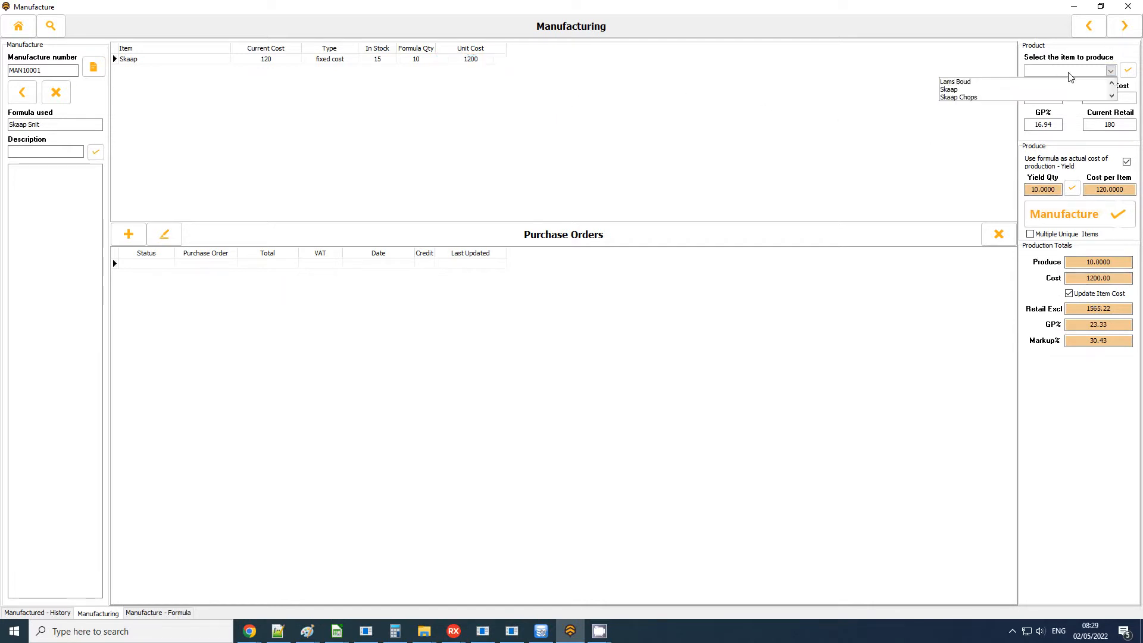
{"action": "left_click", "coordinate": [960, 97]}
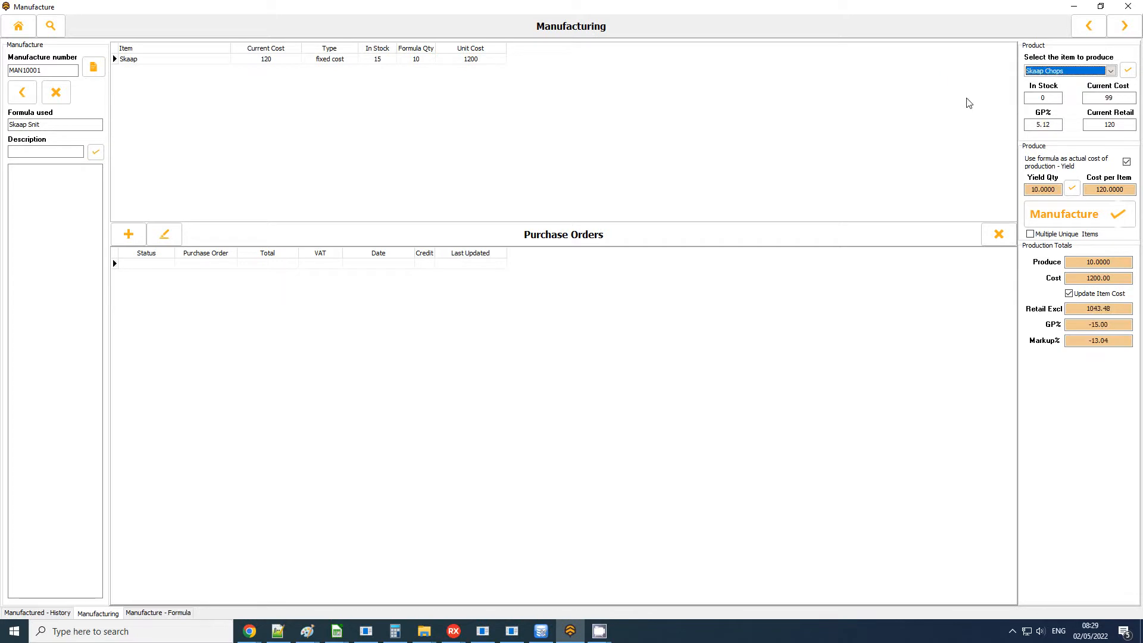
{"action": "left_click", "coordinate": [472, 62]}
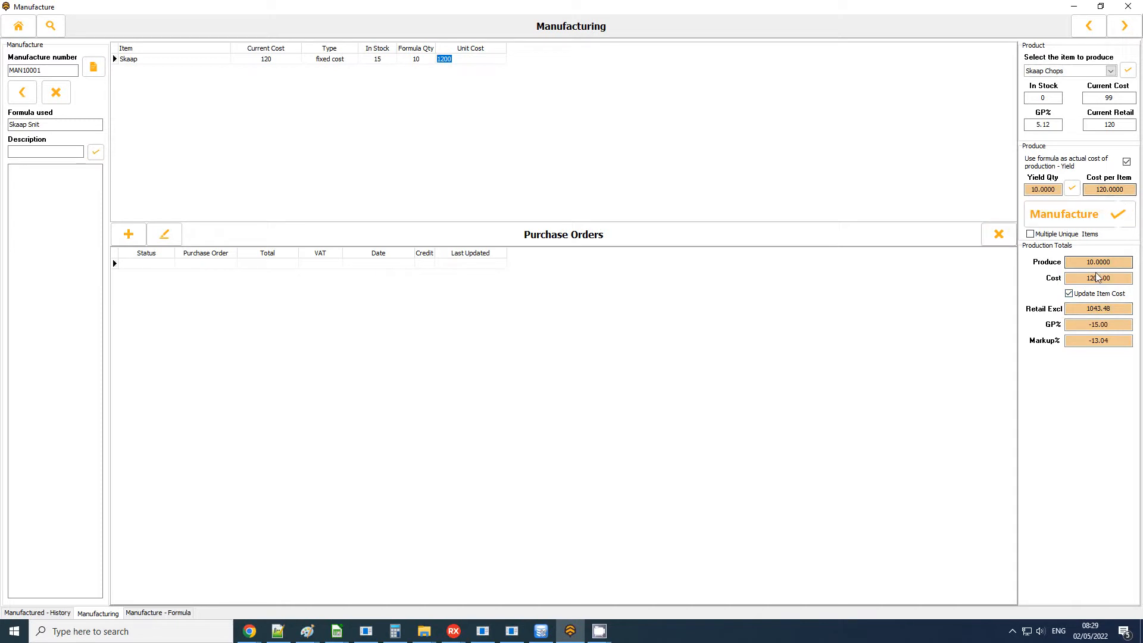
{"action": "left_click", "coordinate": [1076, 293]}
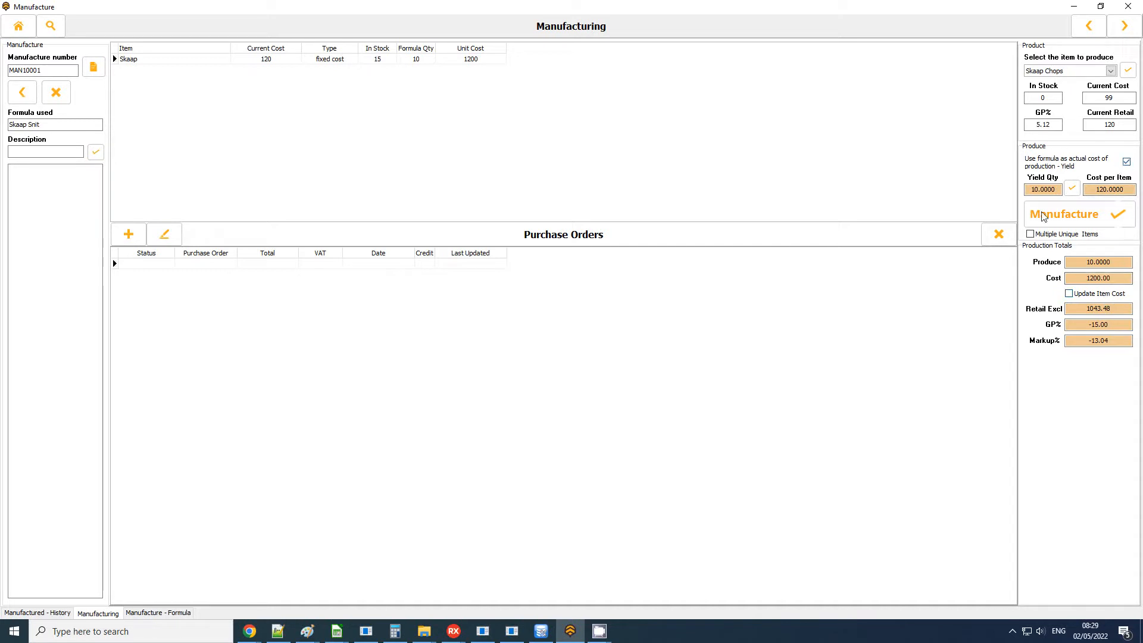
Review the yield quantity and production cost, and manufacture 10 Skaap Chops.
{"action": "left_click_drag", "start_coordinate": [1057, 190], "coordinate": [955, 192]}
{"action": "left_click_drag", "start_coordinate": [1116, 278], "coordinate": [977, 280]}
{"action": "left_click", "coordinate": [1101, 218]}
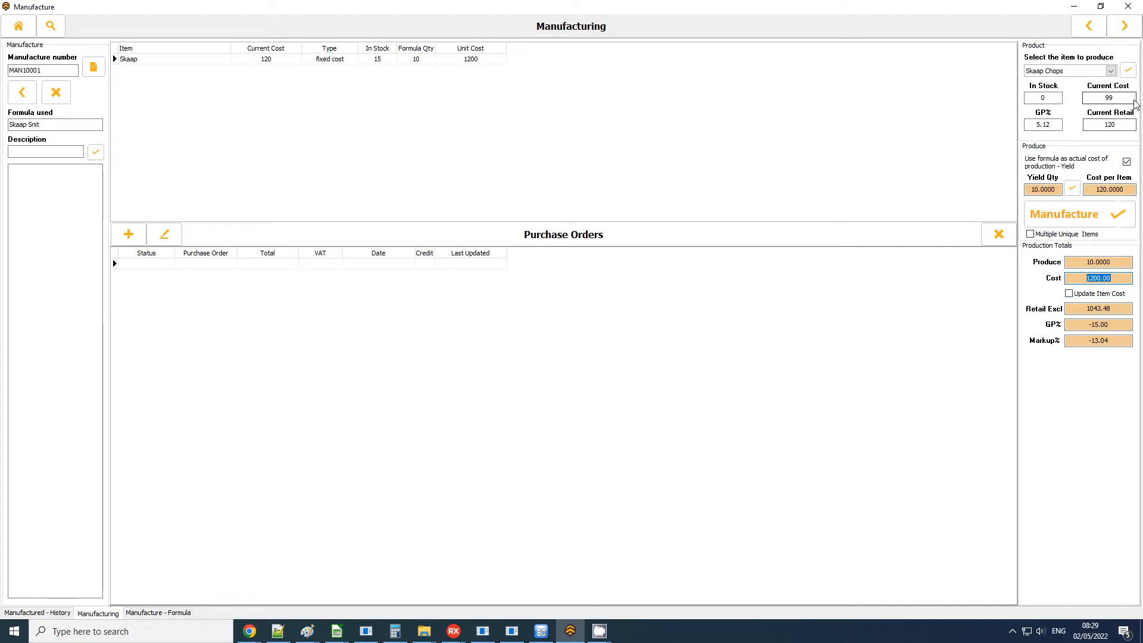
{"action": "left_click", "coordinate": [1051, 216]}
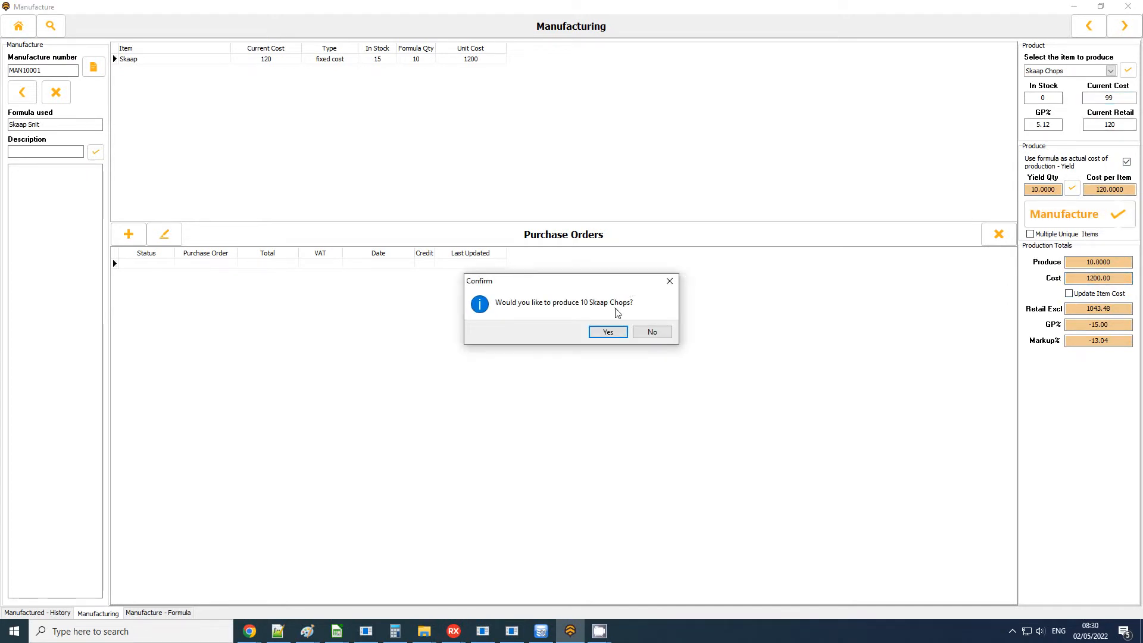
{"action": "left_click", "coordinate": [609, 331]}
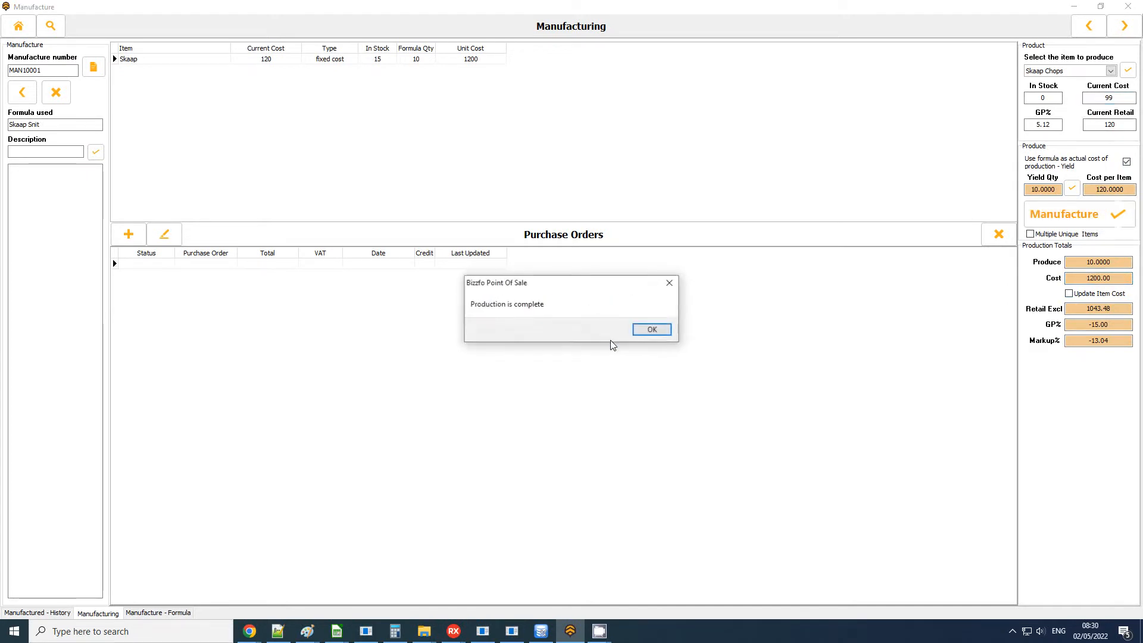
{"action": "left_click", "coordinate": [663, 332]}
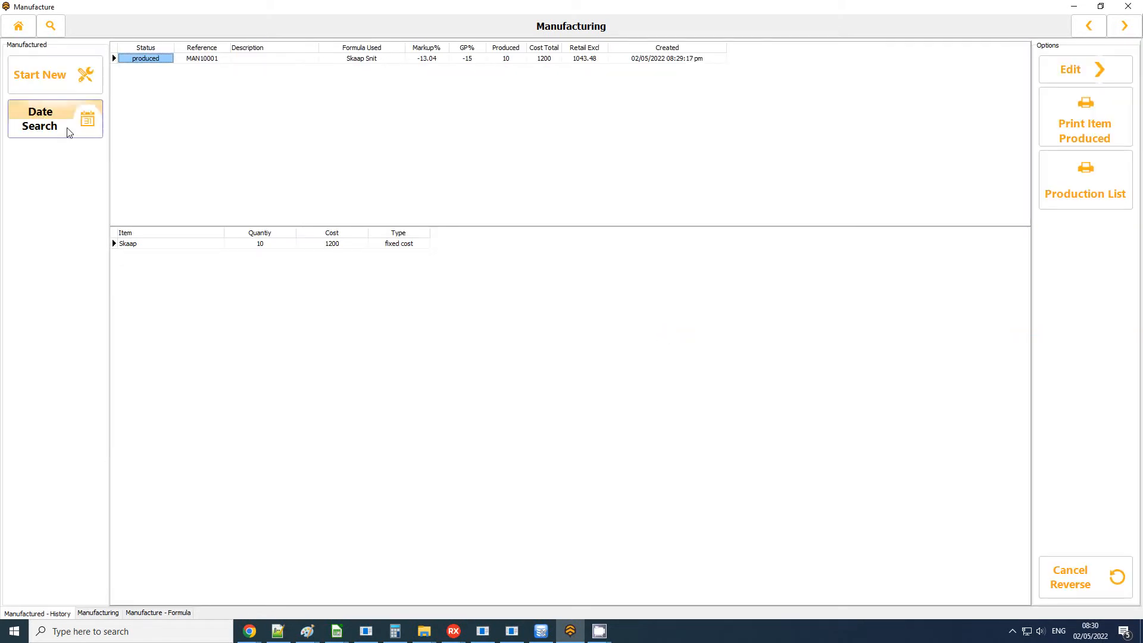
Start another manufacture with the Skaap Snit formula and set its Skaap quantity to 5 kg.
{"action": "left_click", "coordinate": [88, 71]}
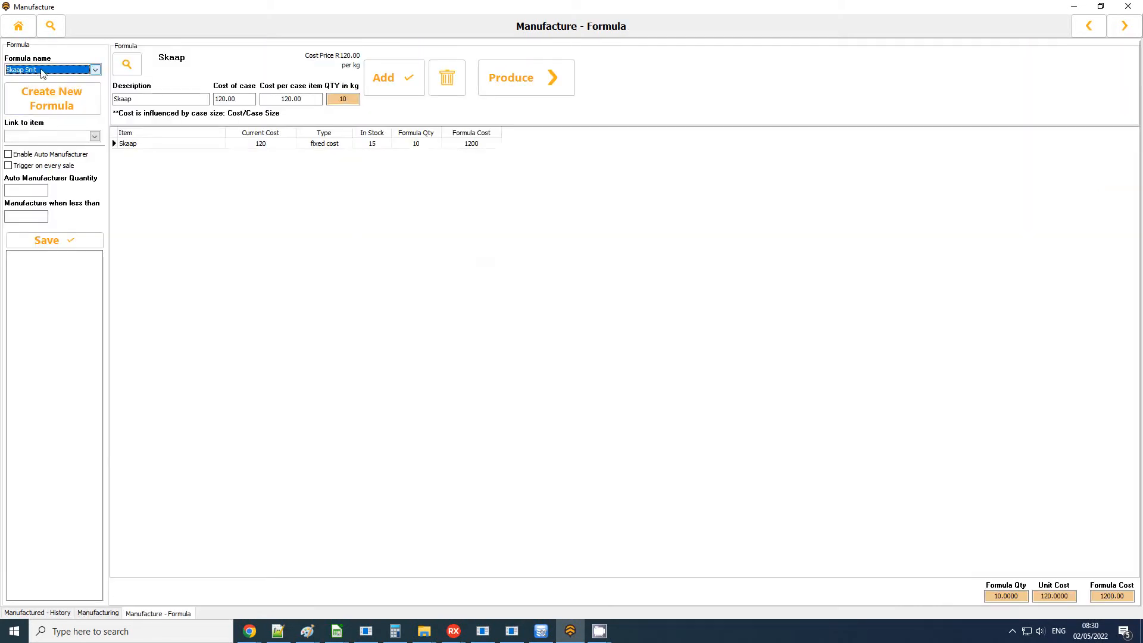
{"action": "left_click", "coordinate": [355, 101]}
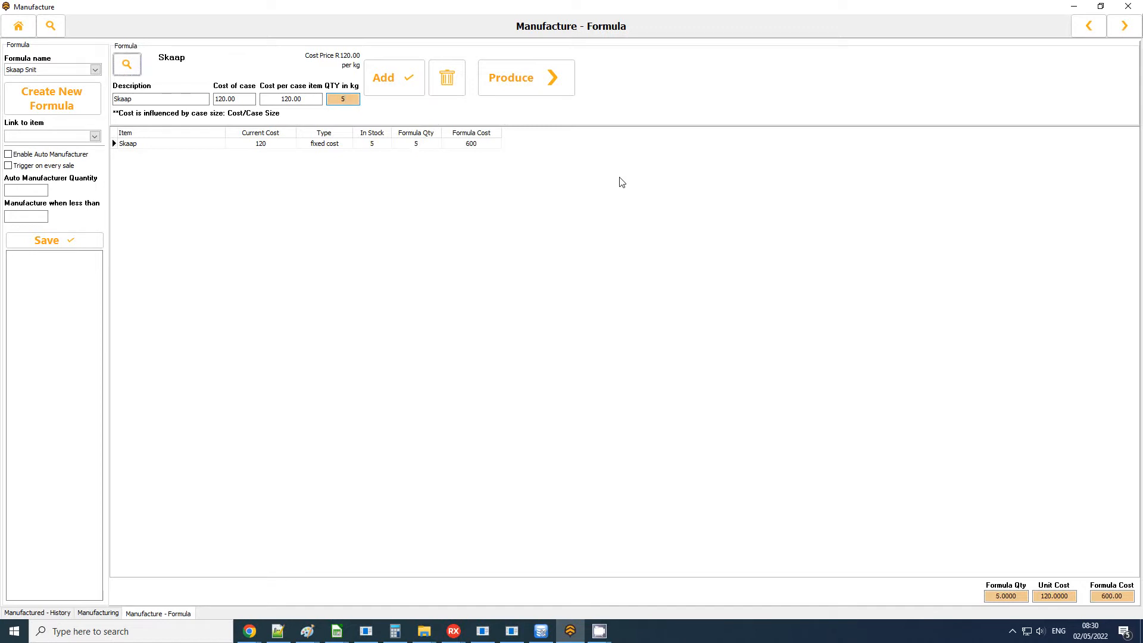
{"action": "key", "text": "Return"}
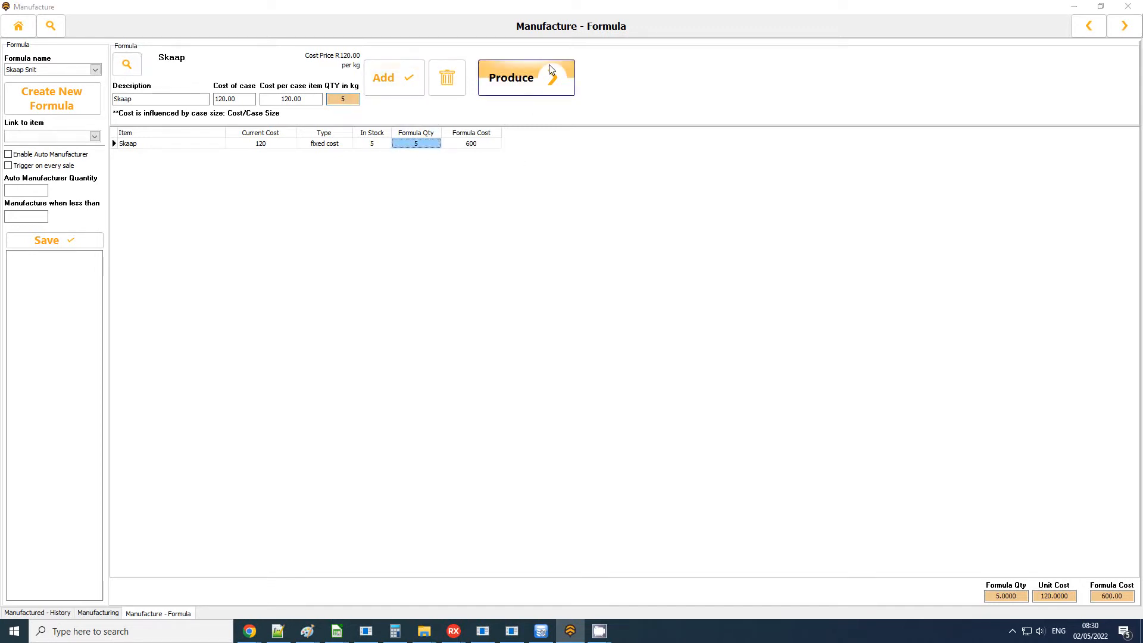
Send the 5 kg Skaap Snit formula to production with the suggested manufacture number.
{"action": "left_click", "coordinate": [524, 78]}
{"action": "left_click", "coordinate": [609, 334]}
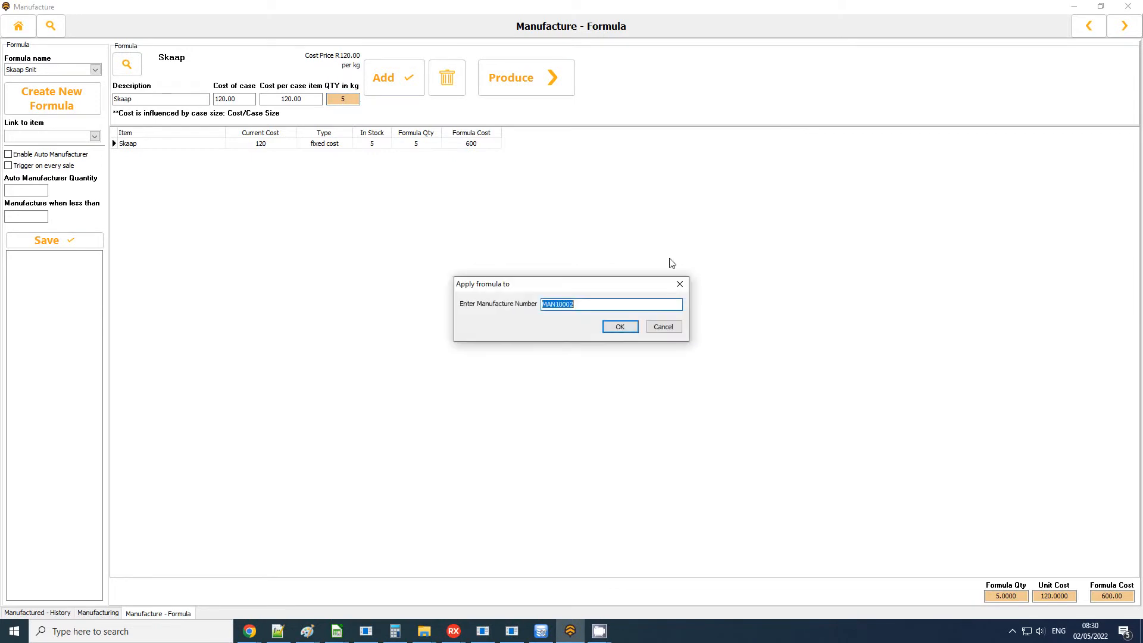
{"action": "left_click", "coordinate": [617, 327]}
Choose Lams Boud as the item to produce and manufacture 5 of it from the Skaap Snit formula.
{"action": "left_click", "coordinate": [1043, 73]}
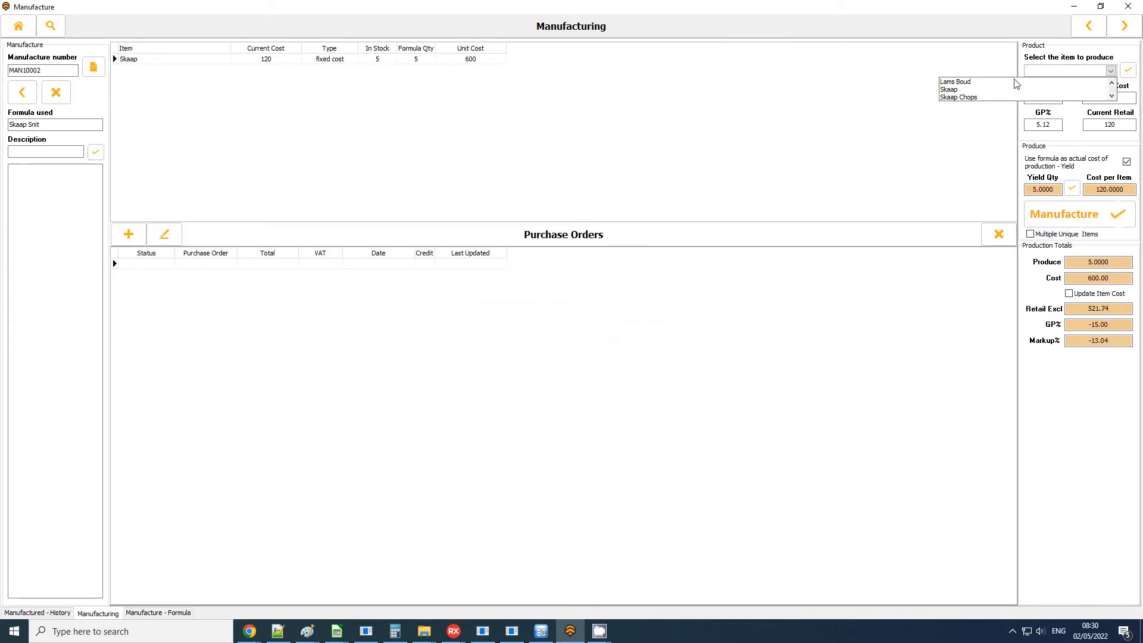
{"action": "left_click", "coordinate": [976, 83]}
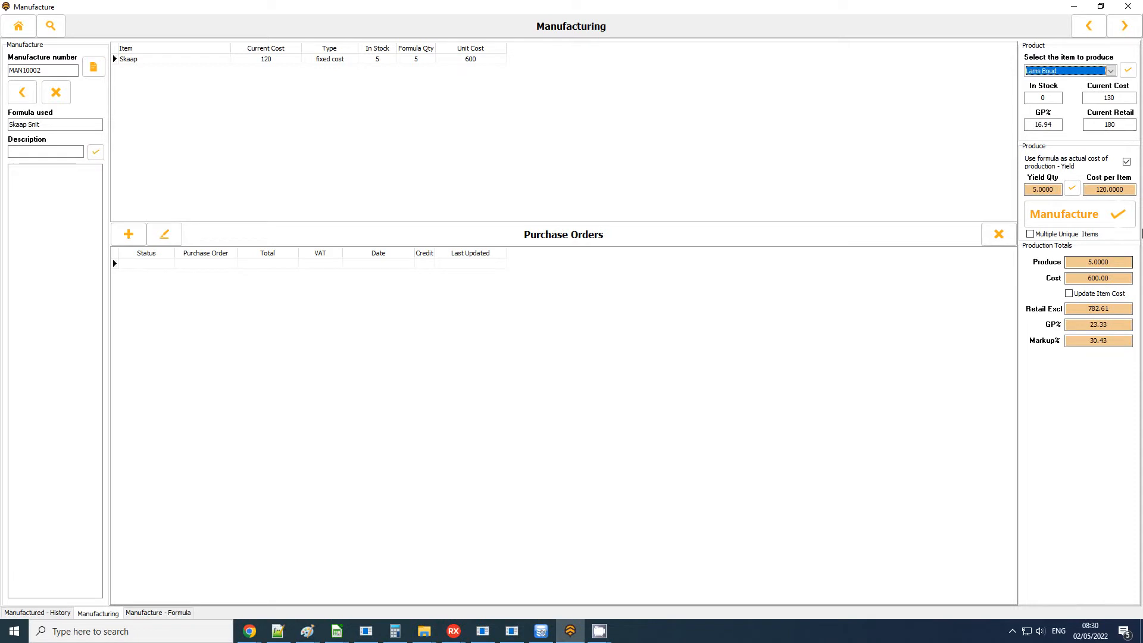
{"action": "left_click", "coordinate": [1092, 295]}
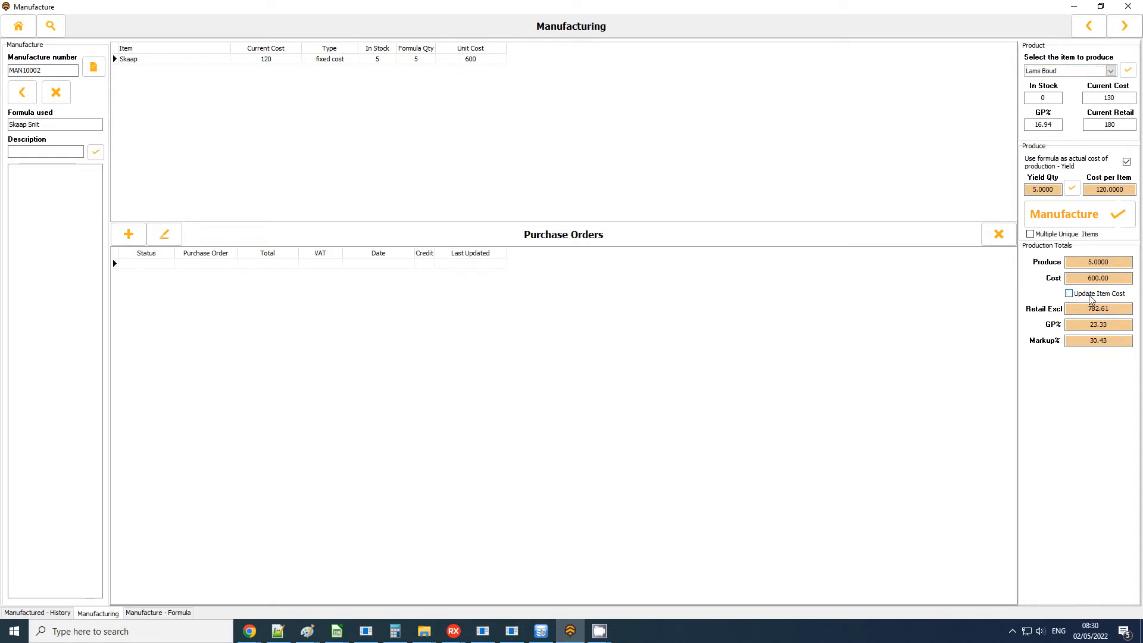
{"action": "left_click", "coordinate": [1115, 100]}
{"action": "left_click", "coordinate": [1072, 214]}
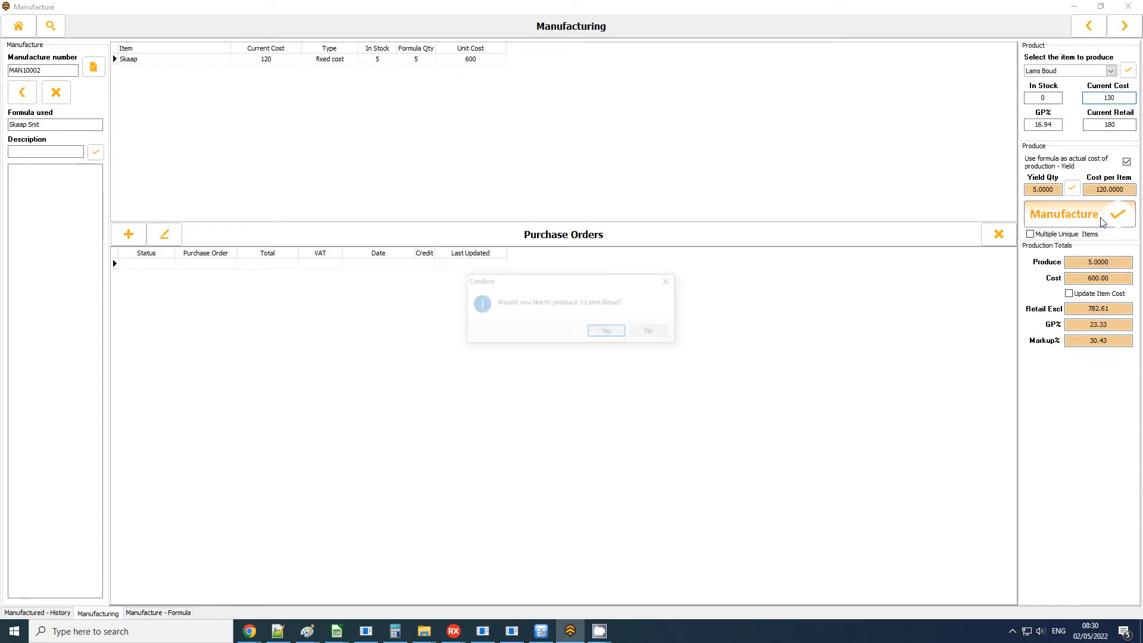
{"action": "left_click", "coordinate": [607, 333]}
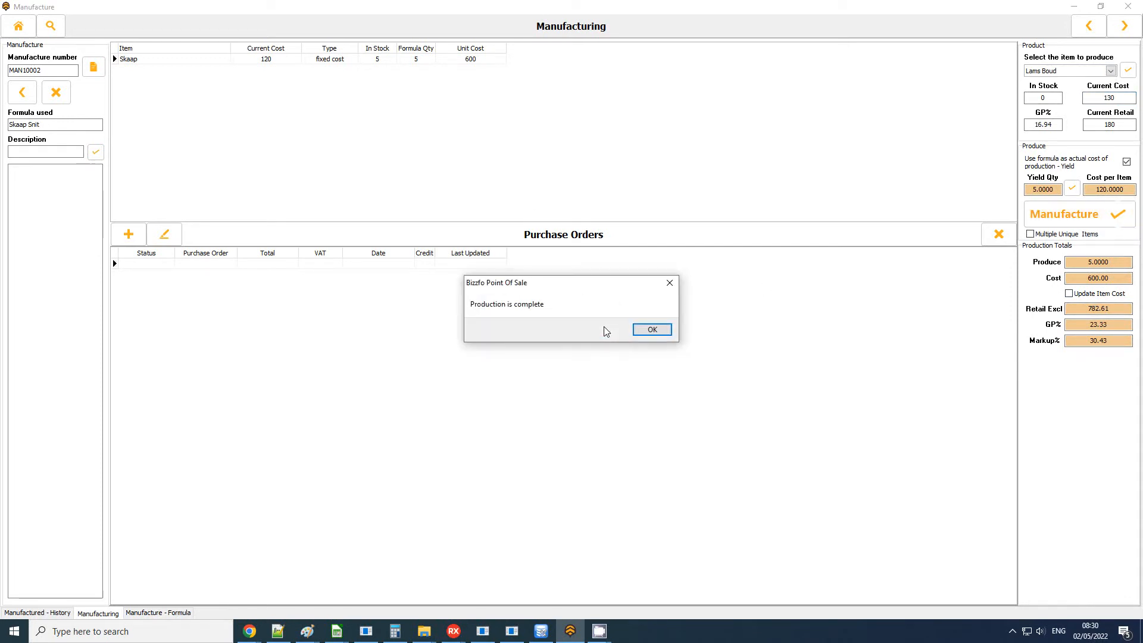
{"action": "left_click", "coordinate": [652, 329]}
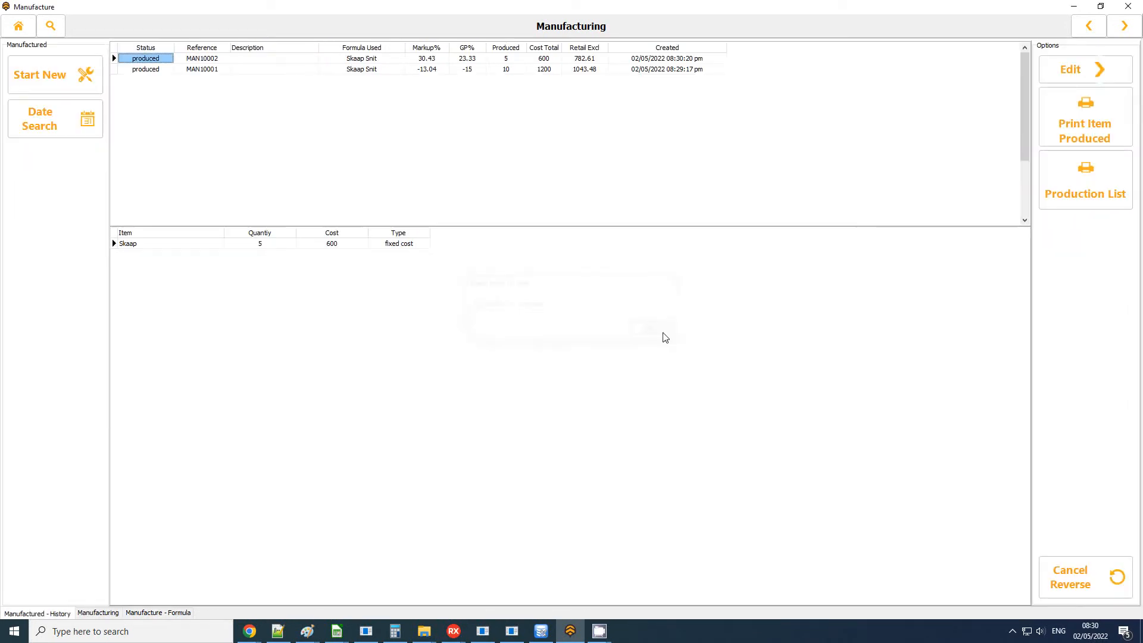
Leave manufacturing and check the store quantities and cost prices of Lams Boud and Skaap Chops in the inventory.
{"action": "double_click", "coordinate": [159, 72]}
{"action": "left_click", "coordinate": [1128, 6]}
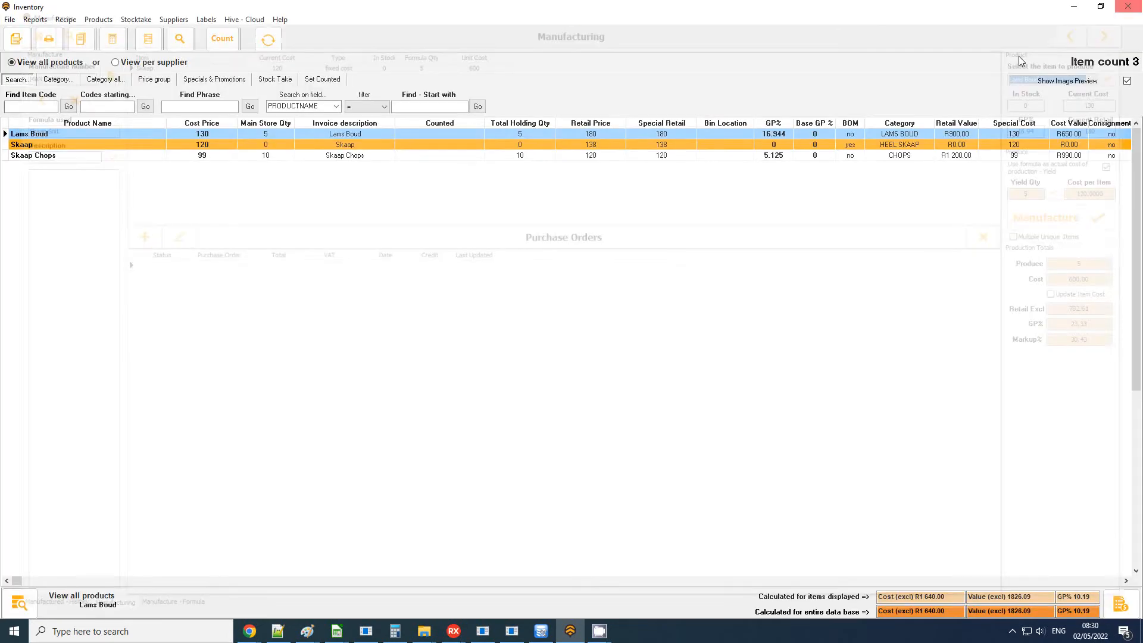
{"action": "left_click", "coordinate": [64, 66]}
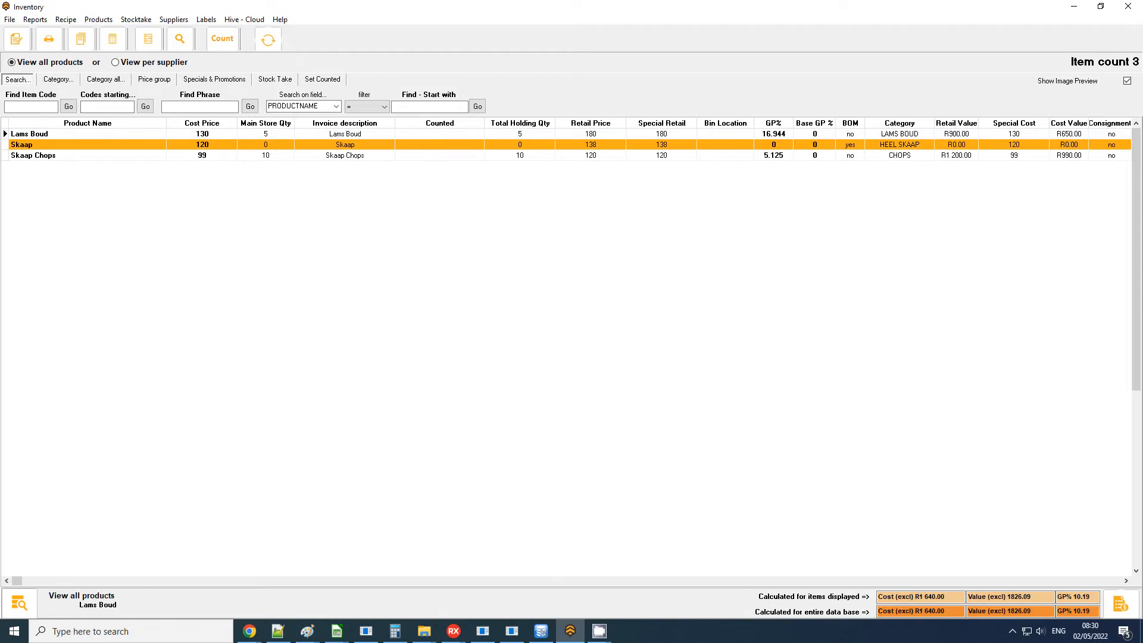
{"action": "left_click", "coordinate": [273, 156]}
{"action": "left_click", "coordinate": [276, 138]}
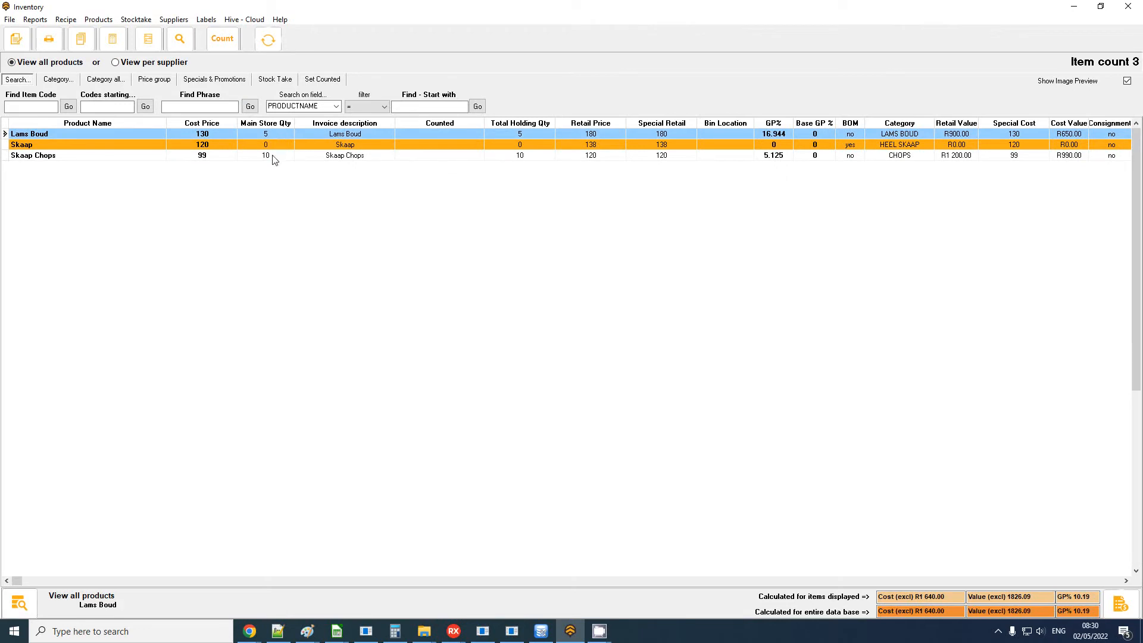
{"action": "left_click", "coordinate": [209, 157]}
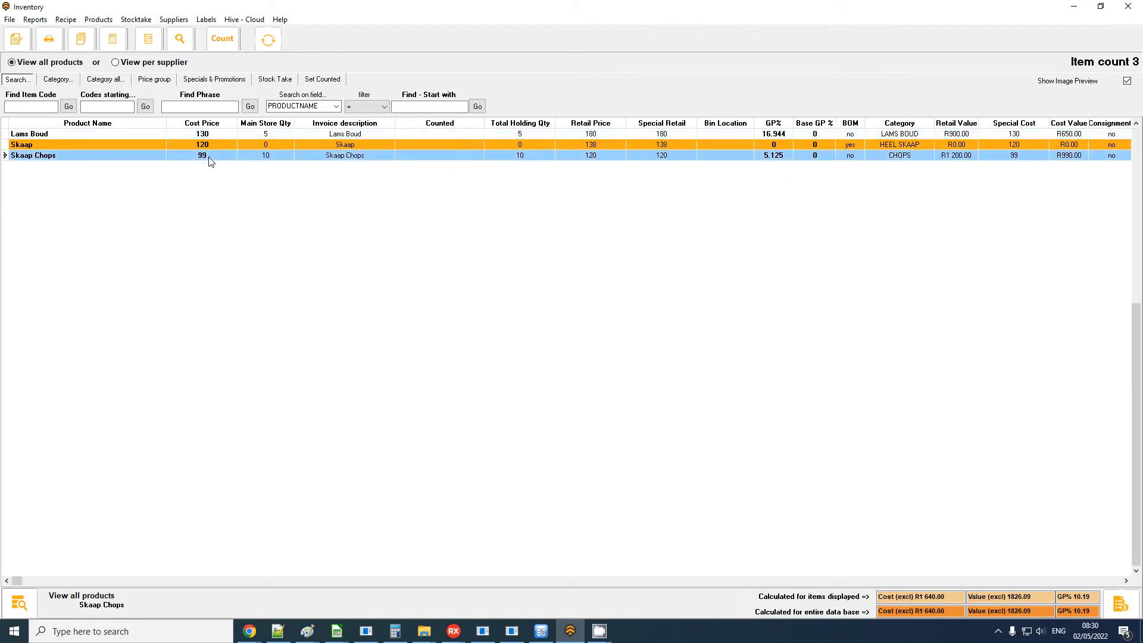
{"action": "left_click", "coordinate": [212, 136]}
{"action": "left_click", "coordinate": [213, 155]}
{"action": "left_click", "coordinate": [1128, 7]}
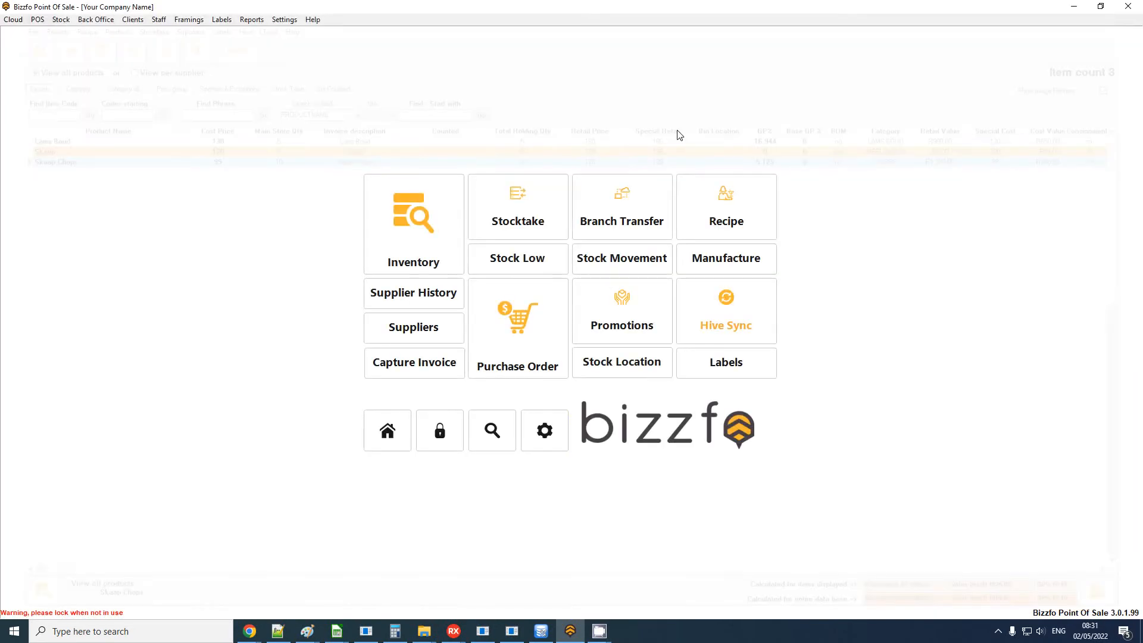
Open the cashup's management summary and refresh its values.
{"action": "left_click", "coordinate": [388, 435]}
{"action": "left_click", "coordinate": [438, 232]}
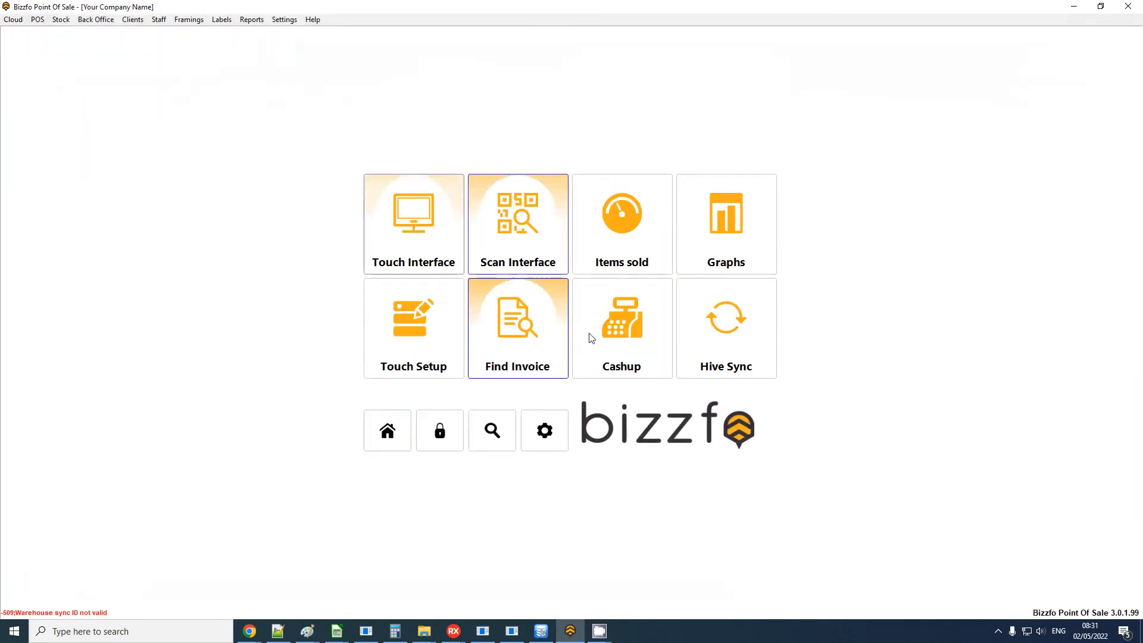
{"action": "left_click", "coordinate": [619, 333]}
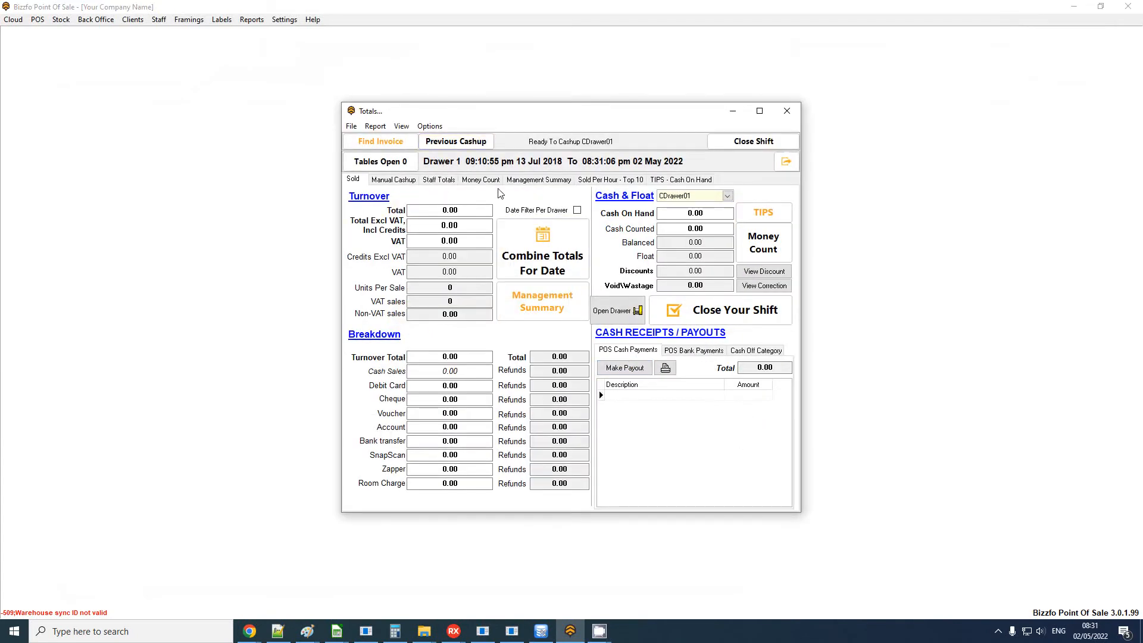
{"action": "left_click", "coordinate": [560, 309]}
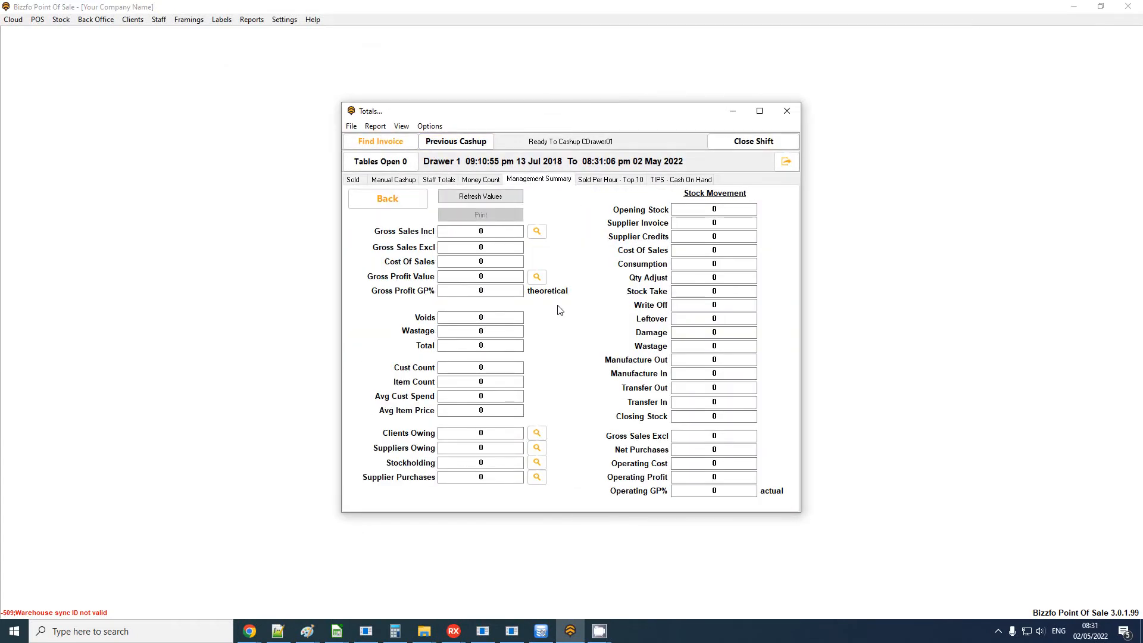
{"action": "left_click", "coordinate": [471, 197]}
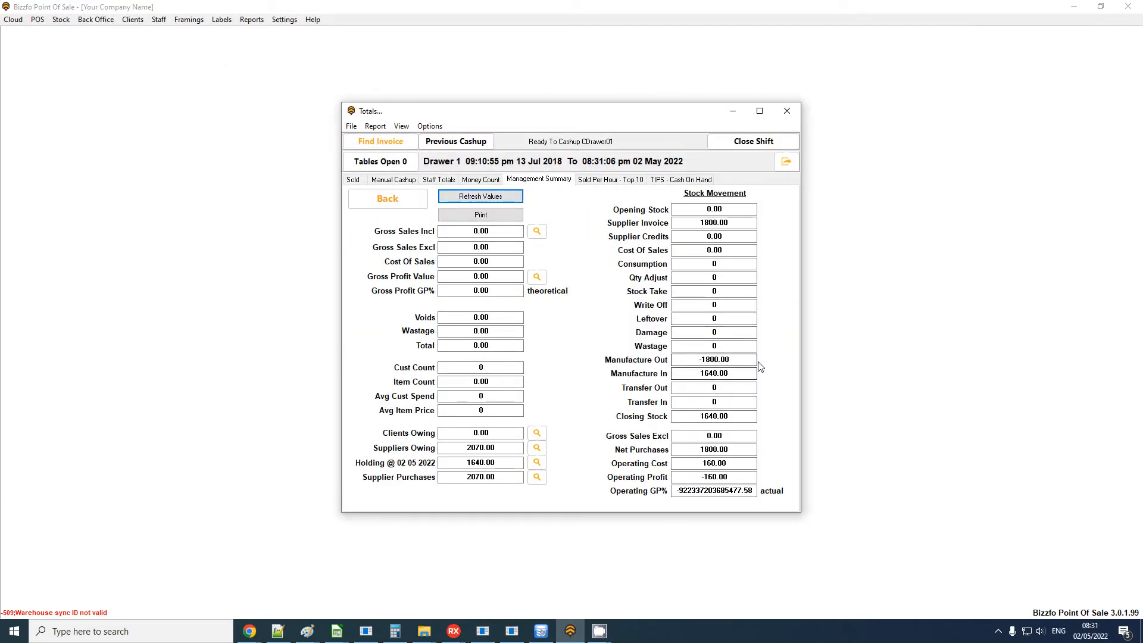
Compare the Manufacture Out and Manufacture In values under Stock Movement, and close the cashup totals.
{"action": "left_click", "coordinate": [736, 360]}
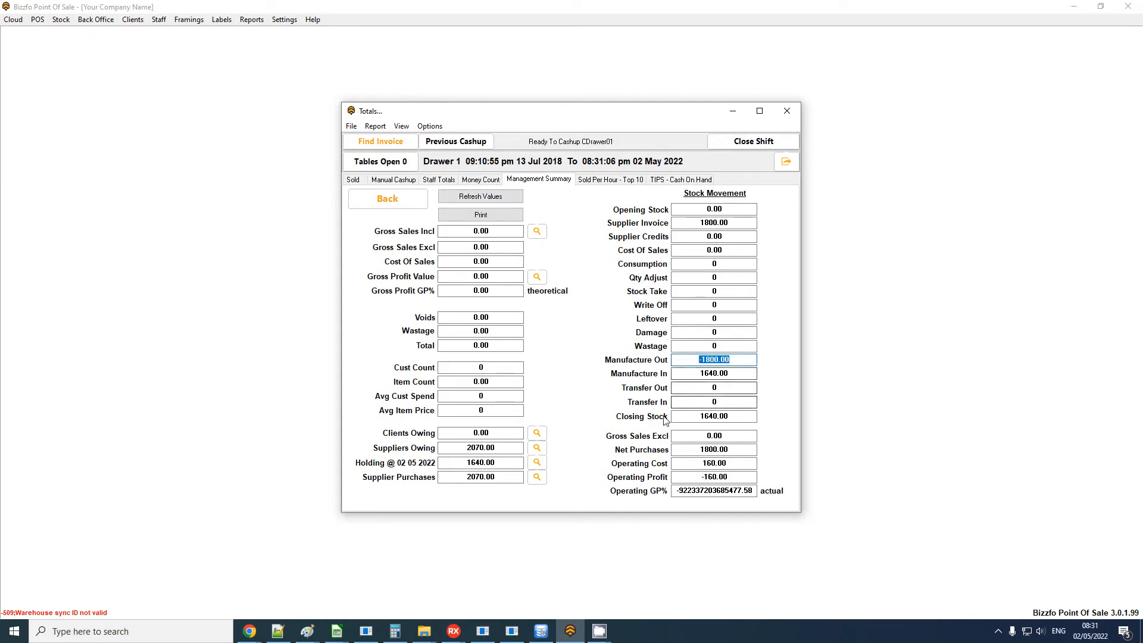
{"action": "left_click", "coordinate": [698, 376]}
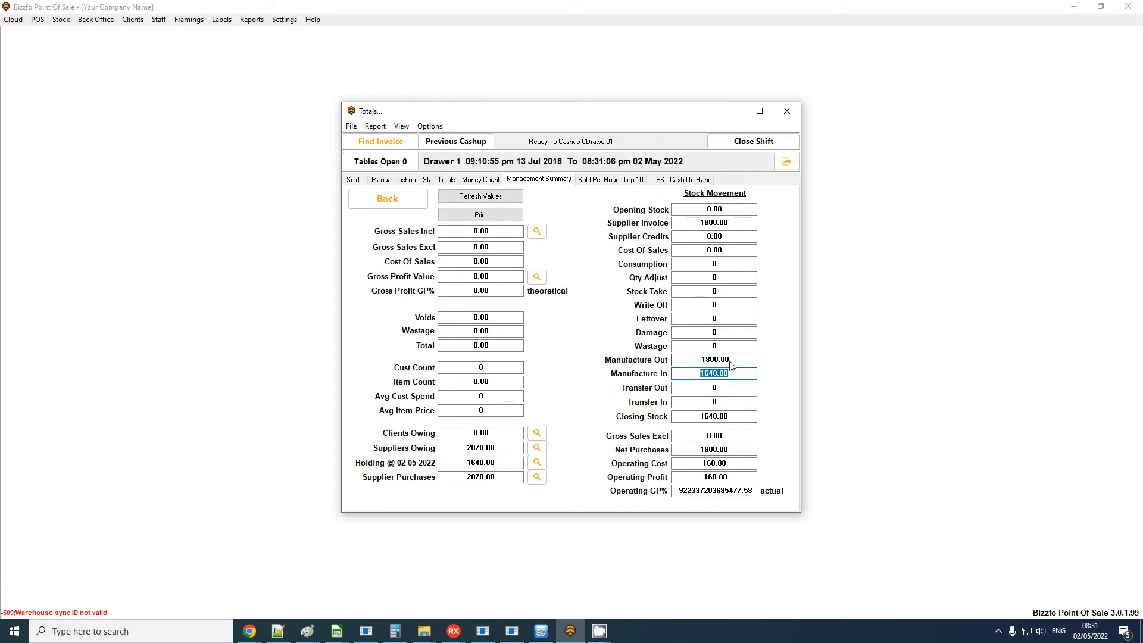
{"action": "left_click_drag", "start_coordinate": [744, 360], "coordinate": [645, 364]}
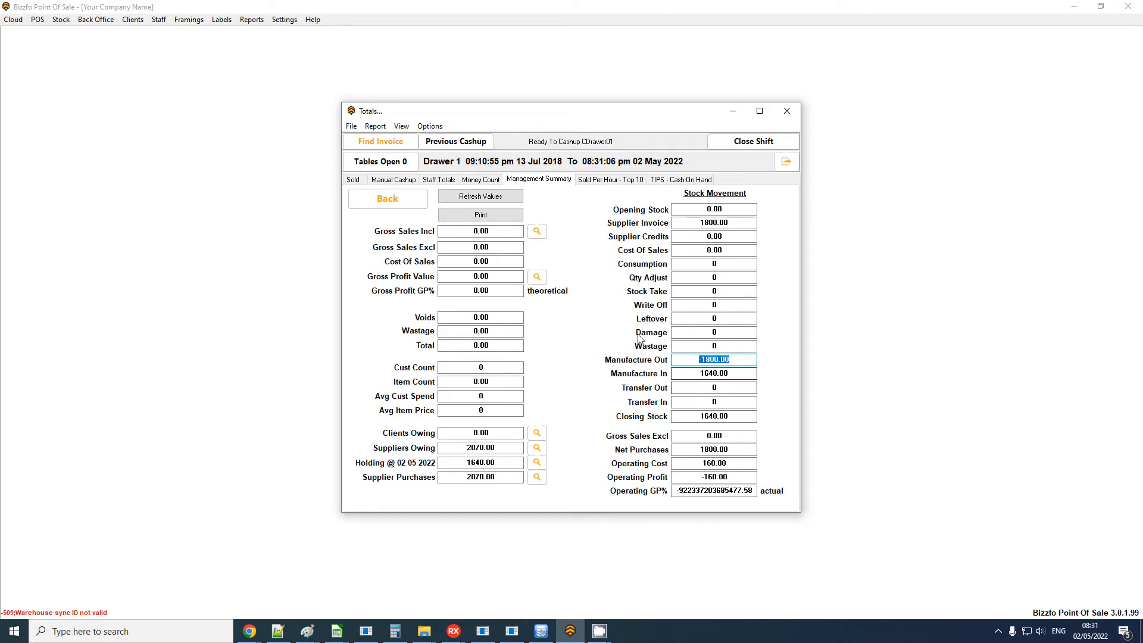
{"action": "left_click", "coordinate": [242, 241]}
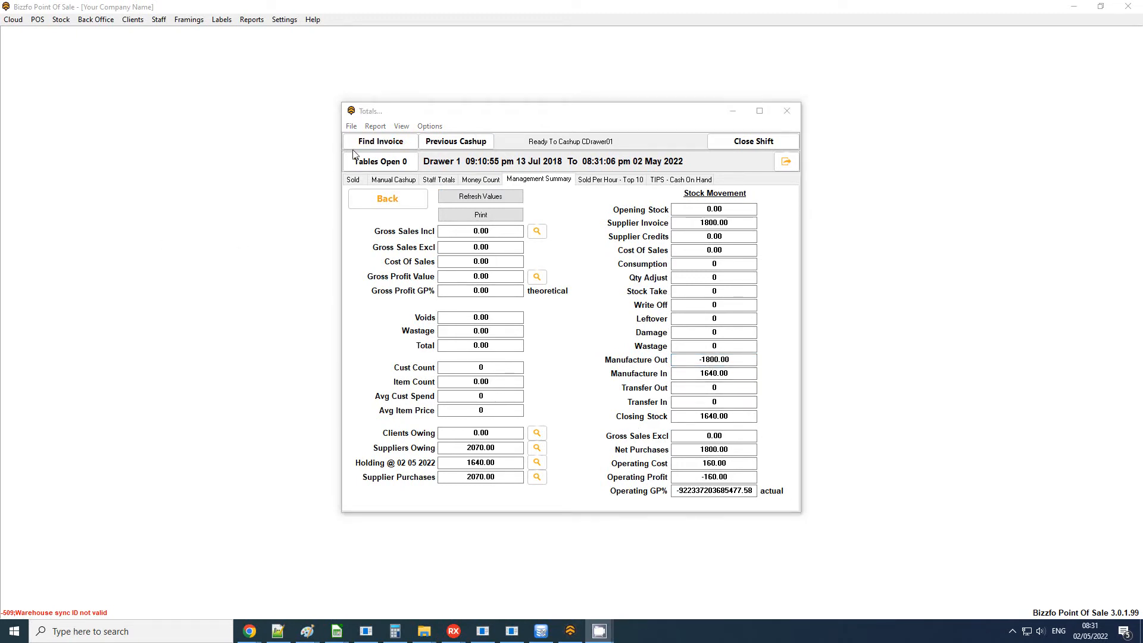
{"action": "left_click", "coordinate": [792, 112]}
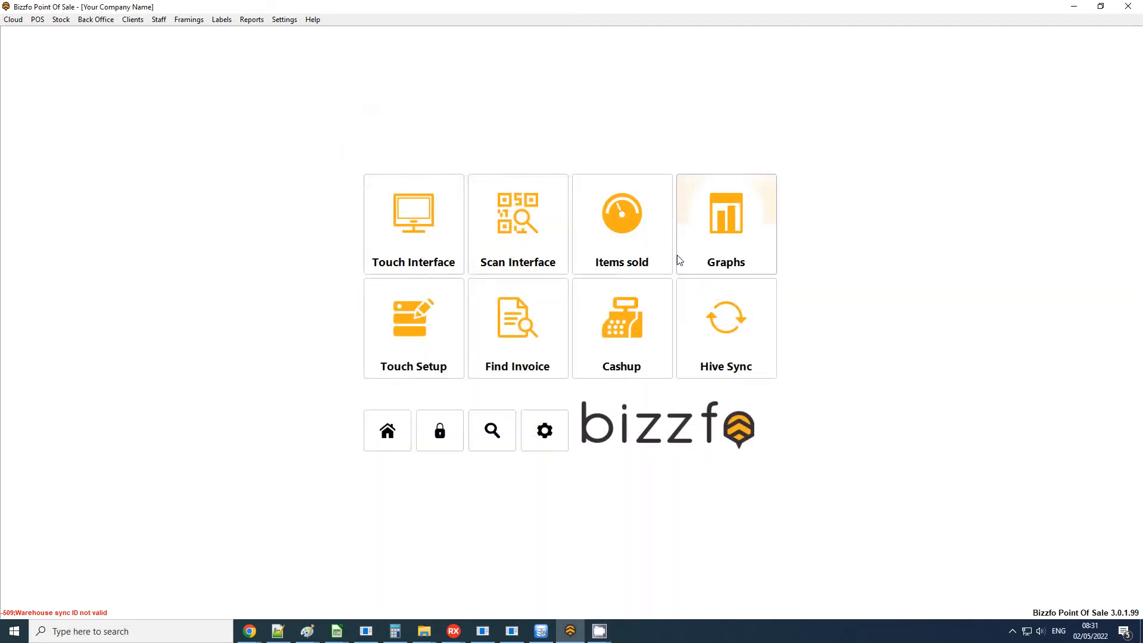
Open the touch sales interface and log in with the password to start a sale.
{"action": "left_click", "coordinate": [388, 431]}
{"action": "left_click", "coordinate": [398, 240]}
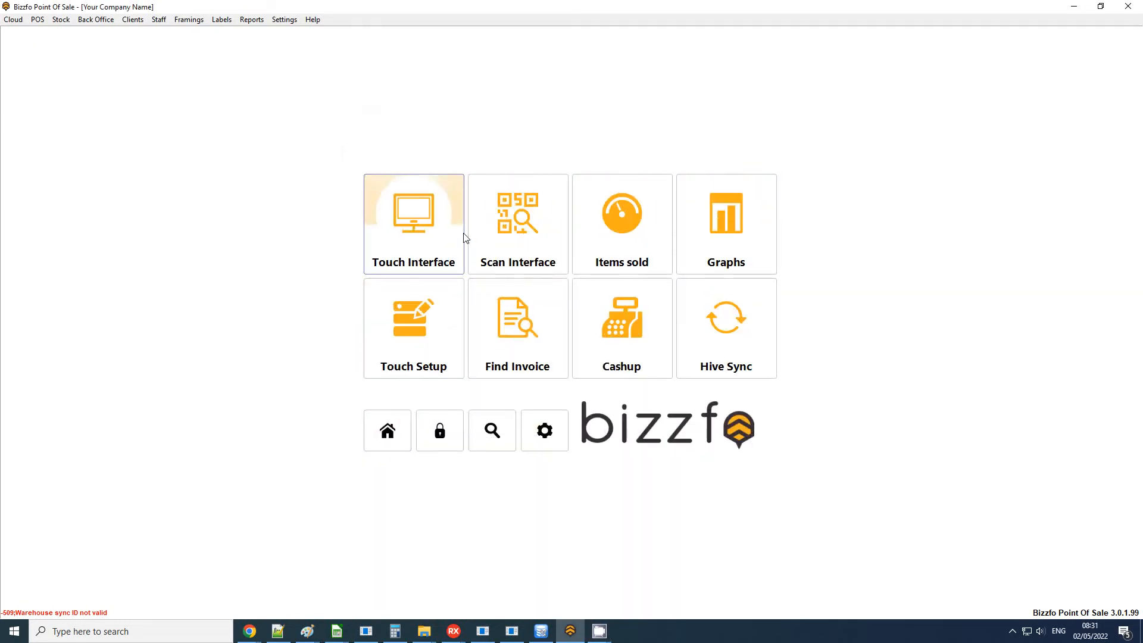
{"action": "left_click", "coordinate": [456, 235]}
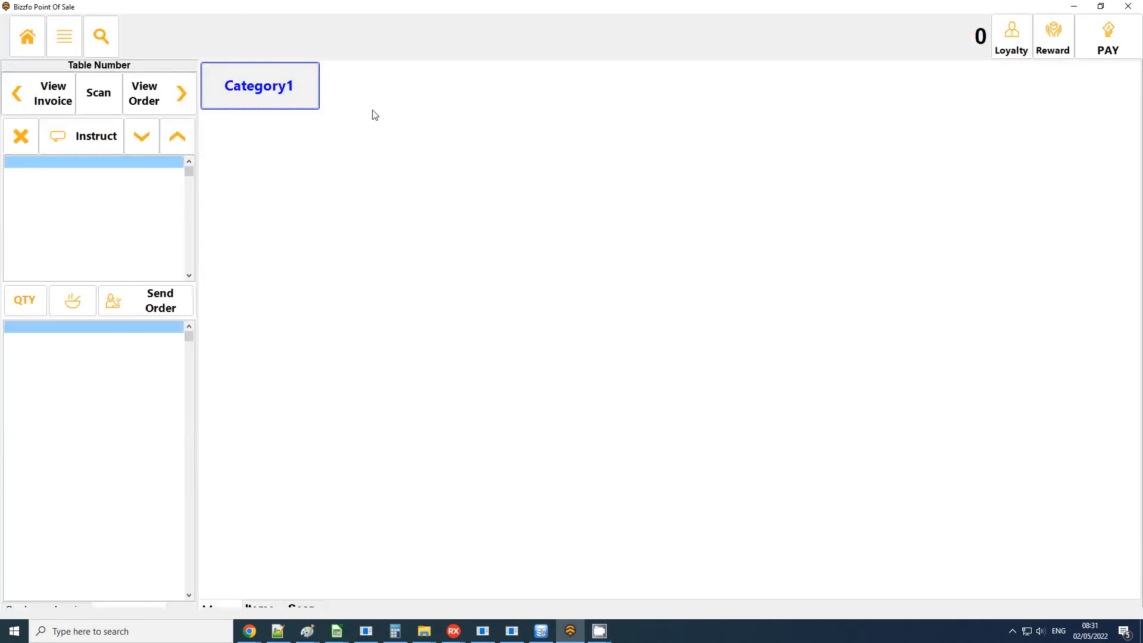
{"action": "left_click", "coordinate": [451, 351]}
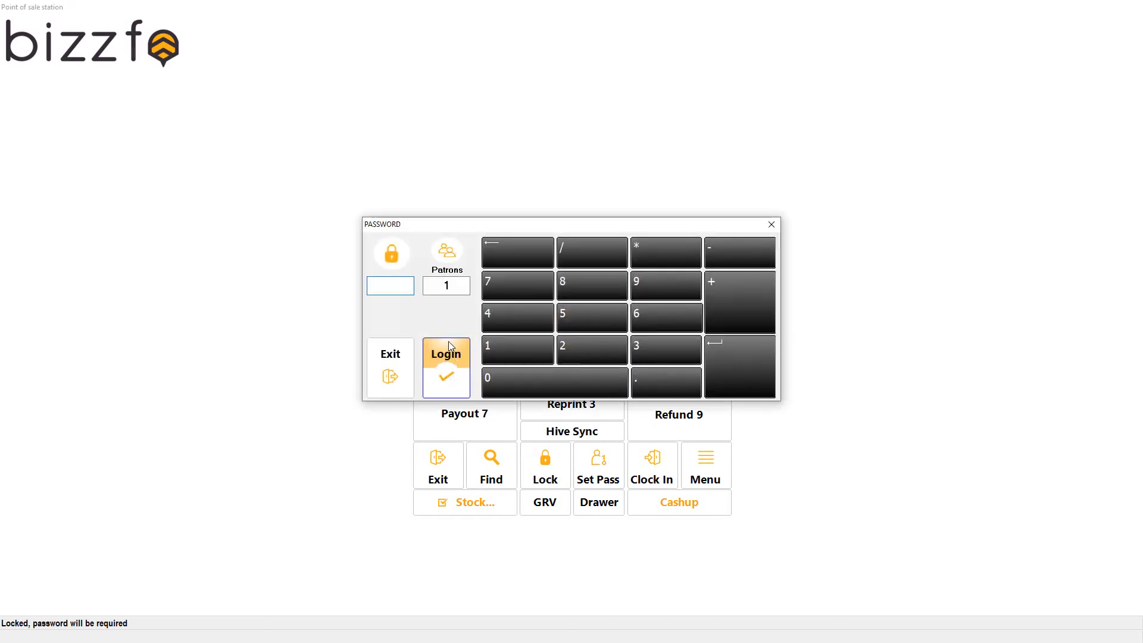
{"action": "type", "text": "1"}
{"action": "key", "text": "Return"}
{"action": "key", "text": "Return"}
{"action": "left_click", "coordinate": [450, 347]}
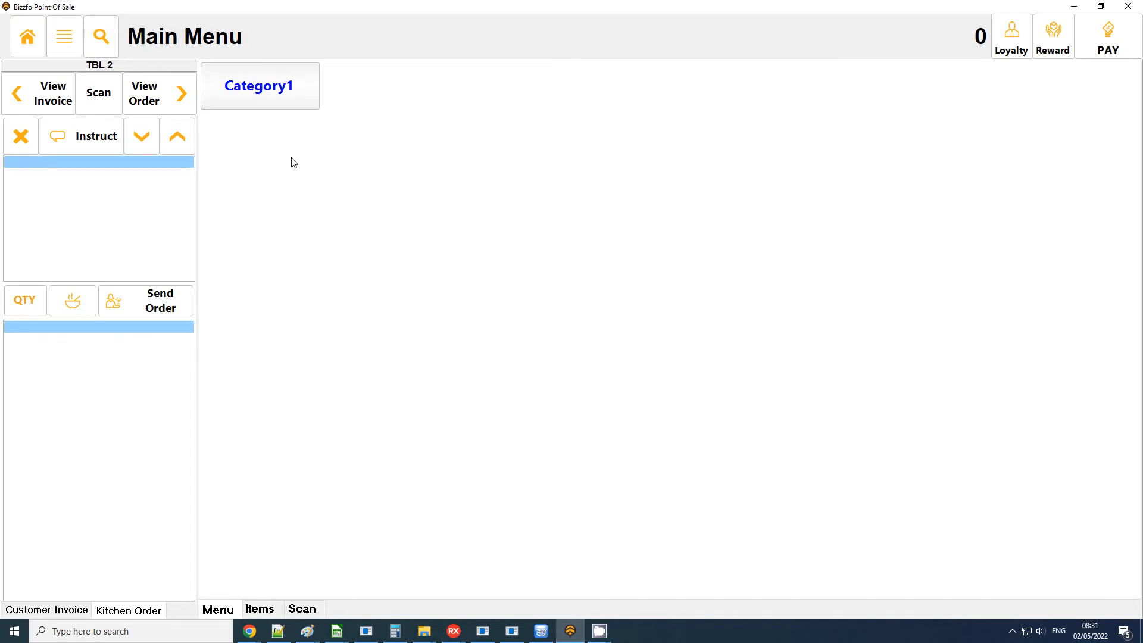
{"action": "left_click", "coordinate": [101, 36]}
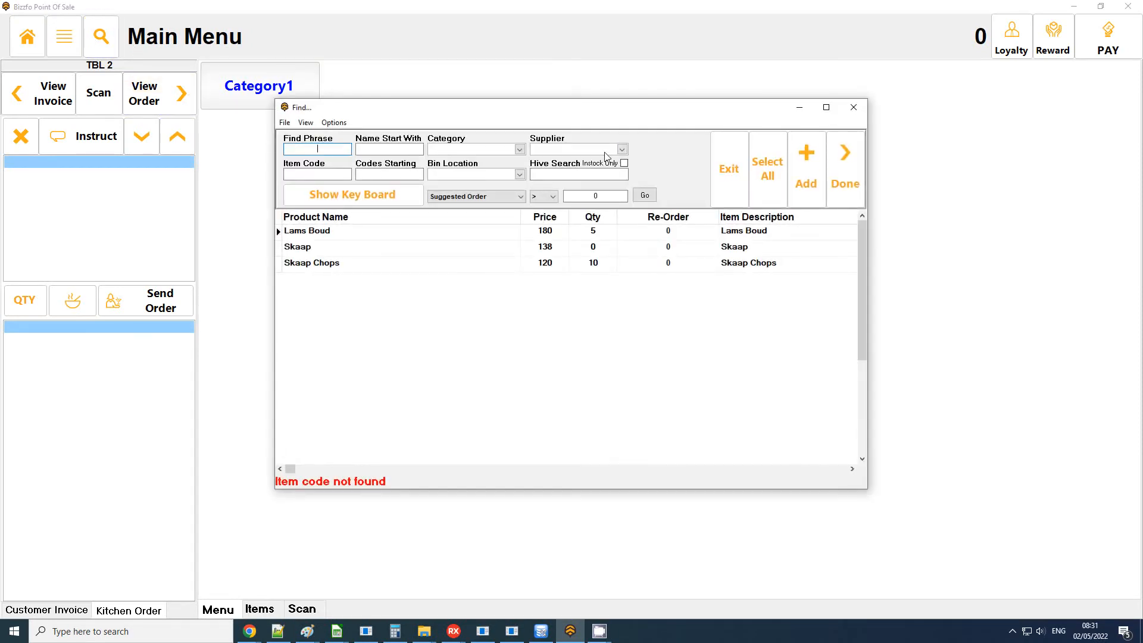
{"action": "left_click", "coordinate": [357, 234]}
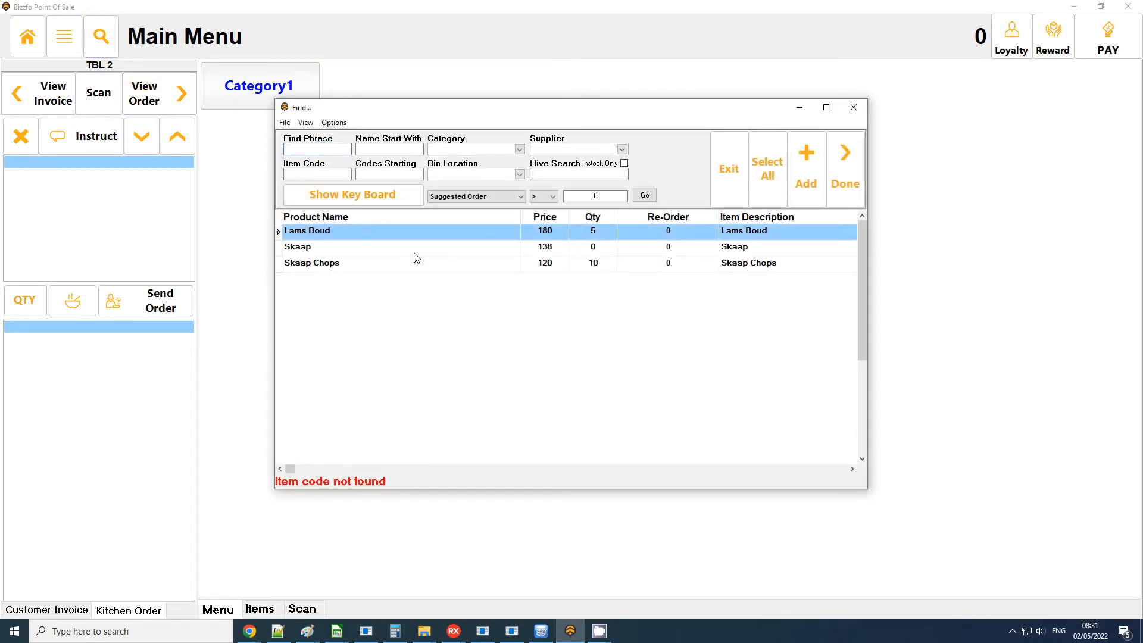
{"action": "left_click", "coordinate": [799, 158]}
{"action": "key", "text": "Return"}
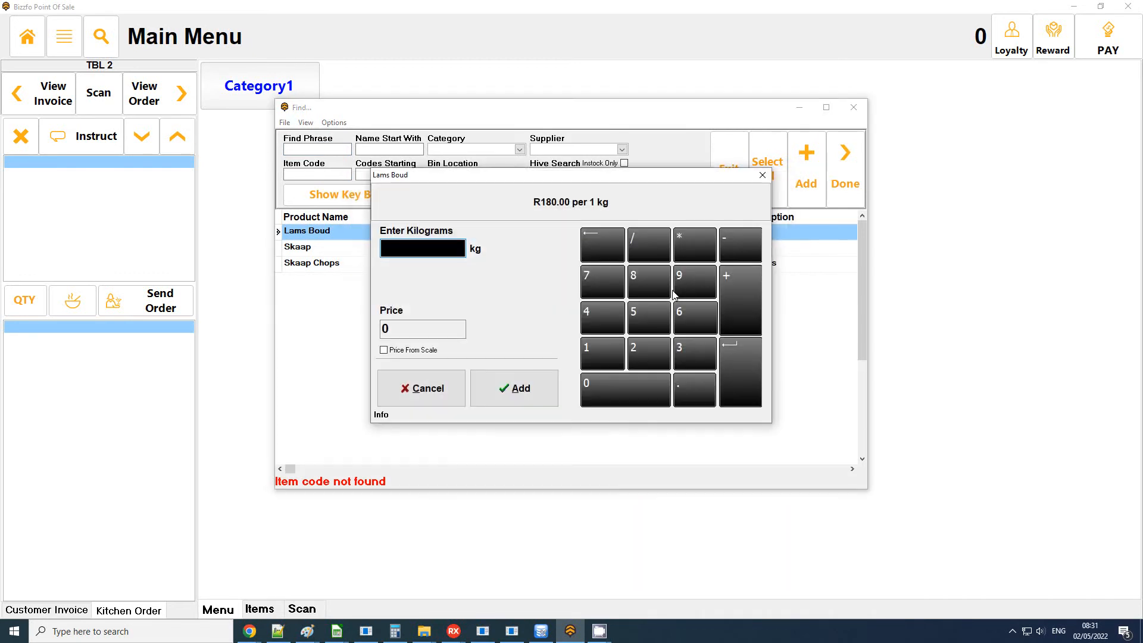
{"action": "left_click", "coordinate": [763, 175]}
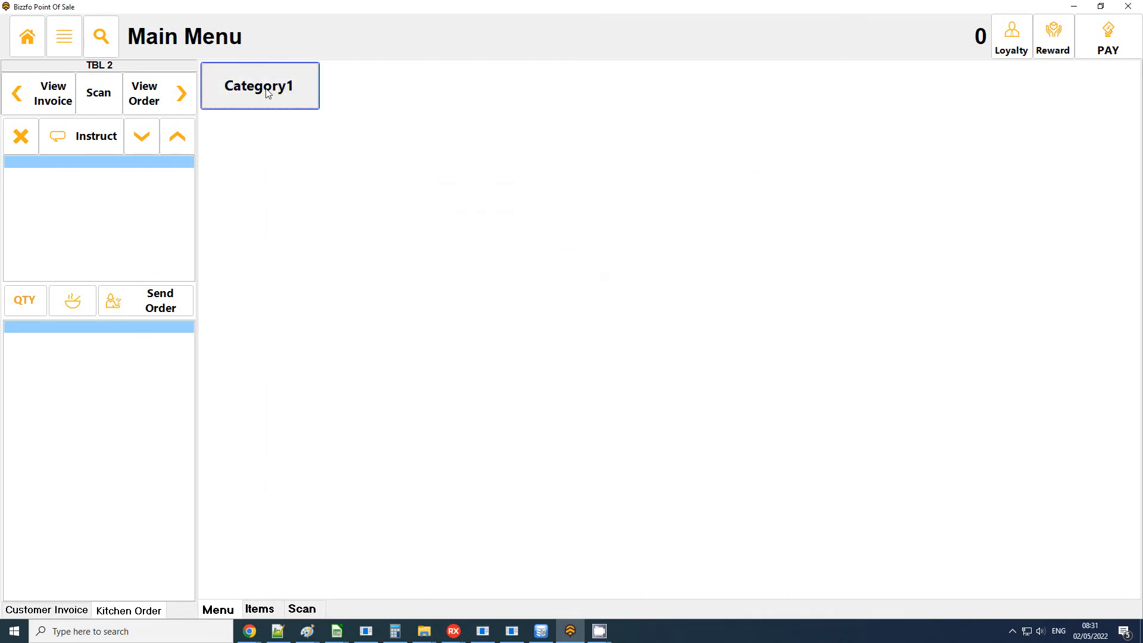
Find Lams Boud in the product list and add 5 kg of it to the order.
{"action": "left_click", "coordinate": [101, 40]}
{"action": "left_click", "coordinate": [355, 231]}
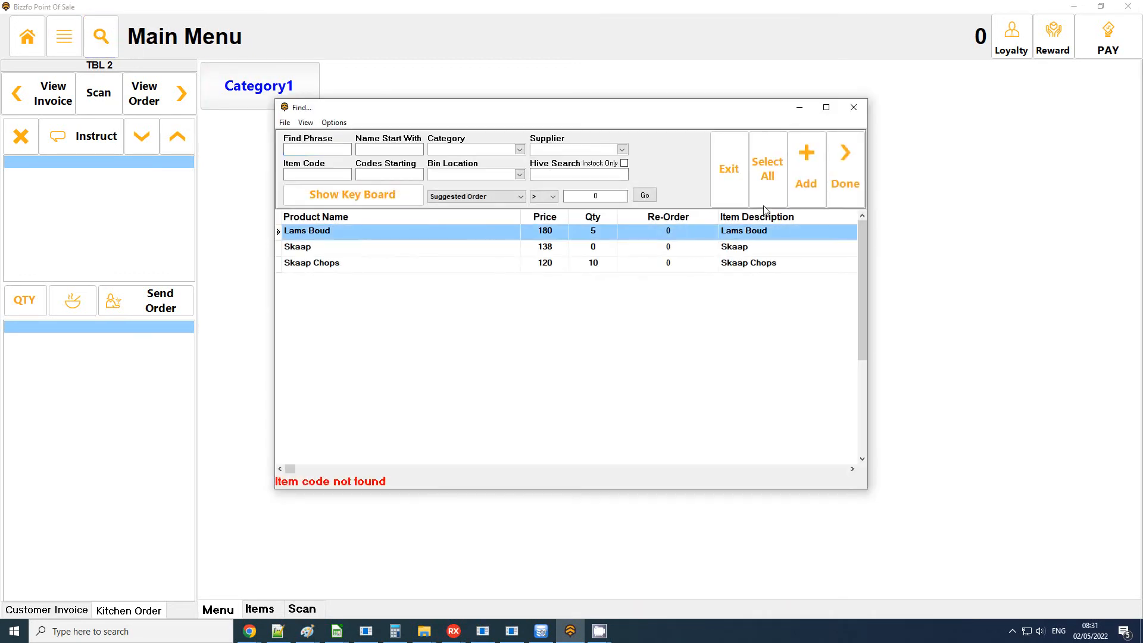
{"action": "left_click", "coordinate": [780, 175]}
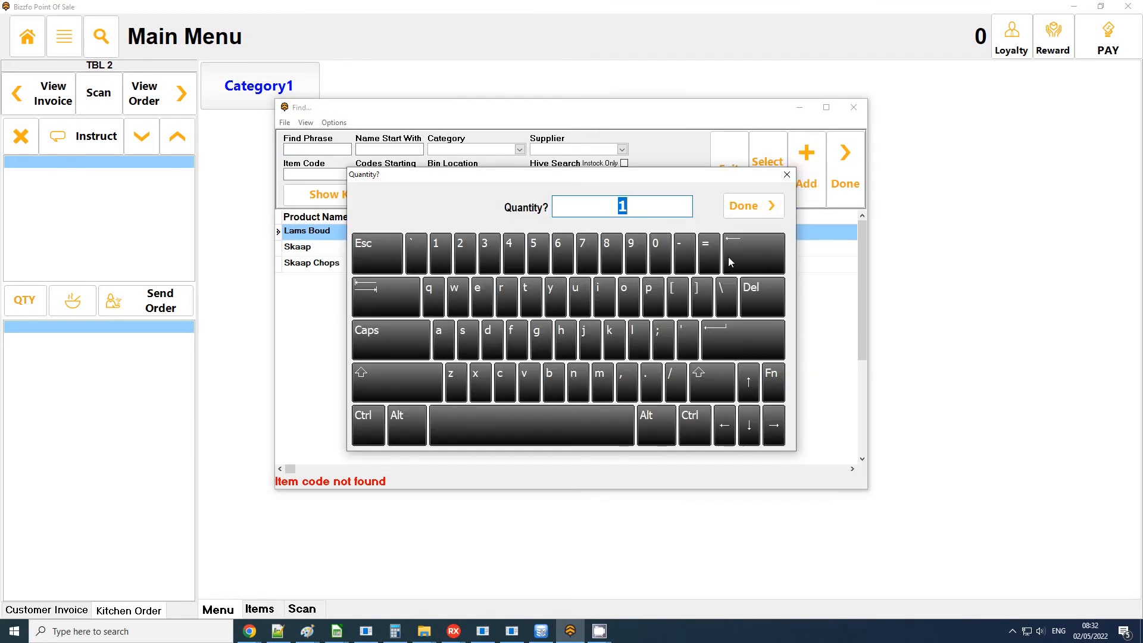
{"action": "key", "text": "Return"}
{"action": "type", "text": "5"}
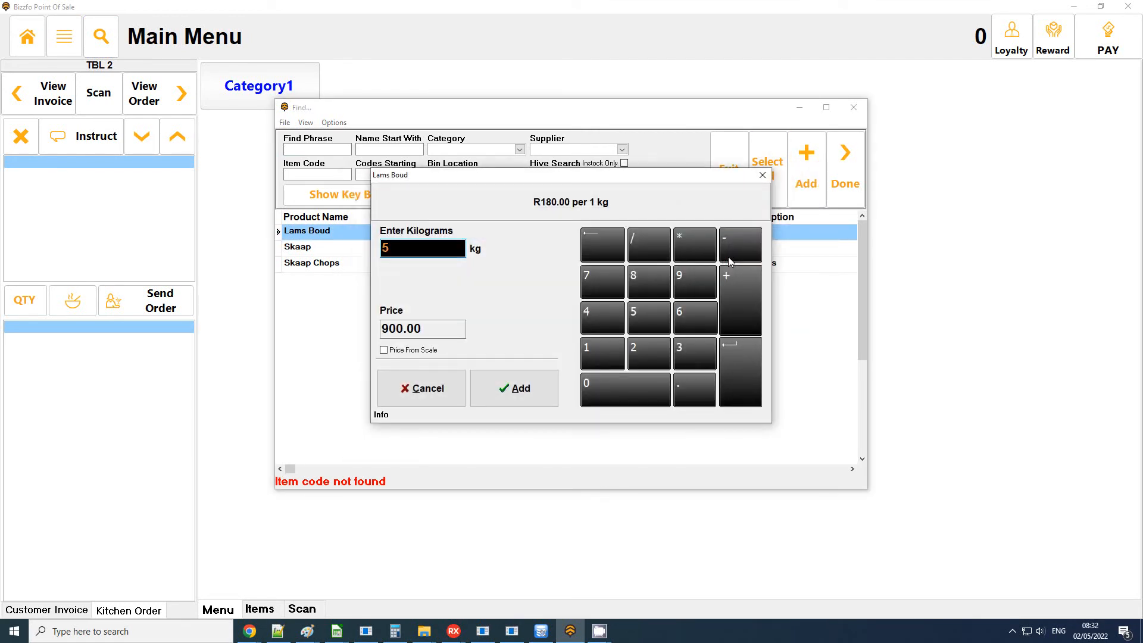
{"action": "key", "text": "Return"}
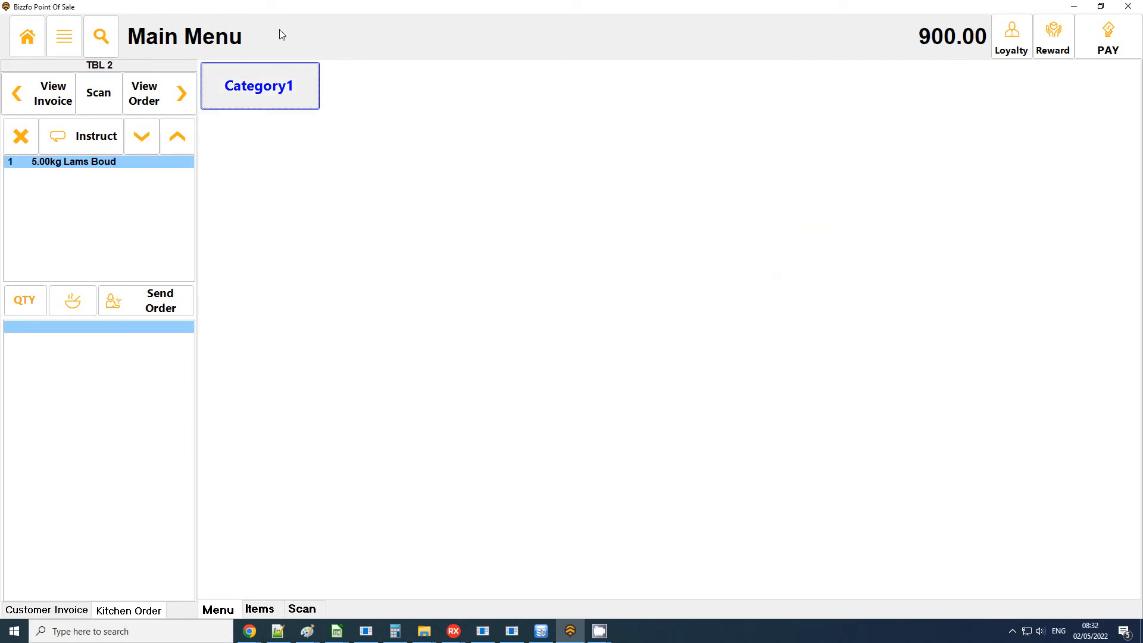
Find Skaap Chops in the product list and add 10 kg of it to the order.
{"action": "left_click", "coordinate": [99, 39]}
{"action": "left_click", "coordinate": [342, 266]}
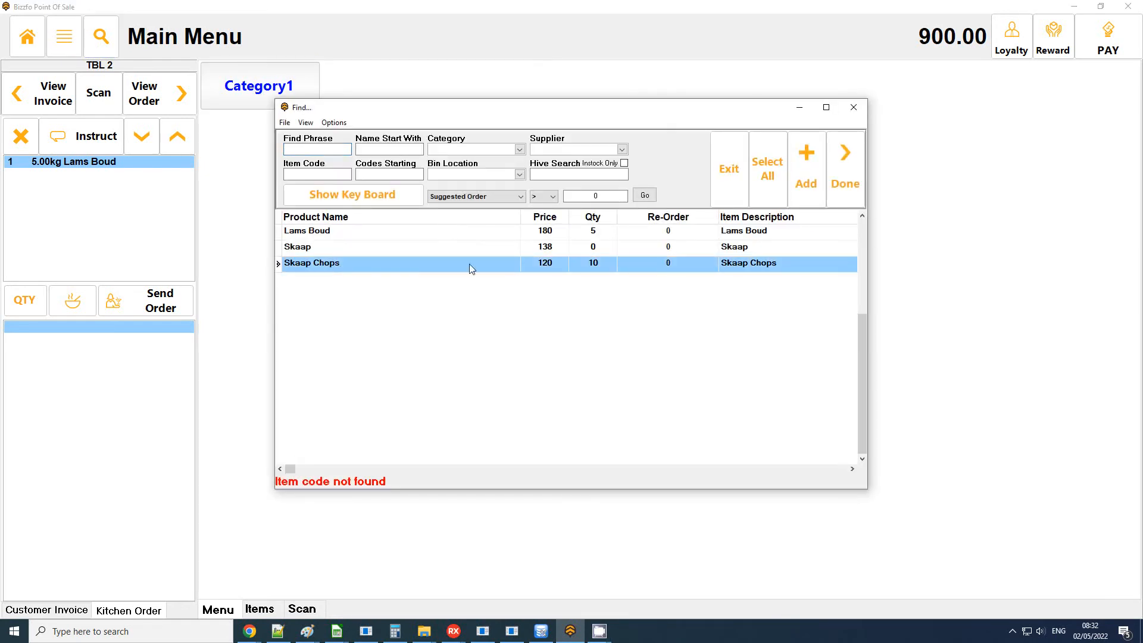
{"action": "left_click", "coordinate": [806, 173]}
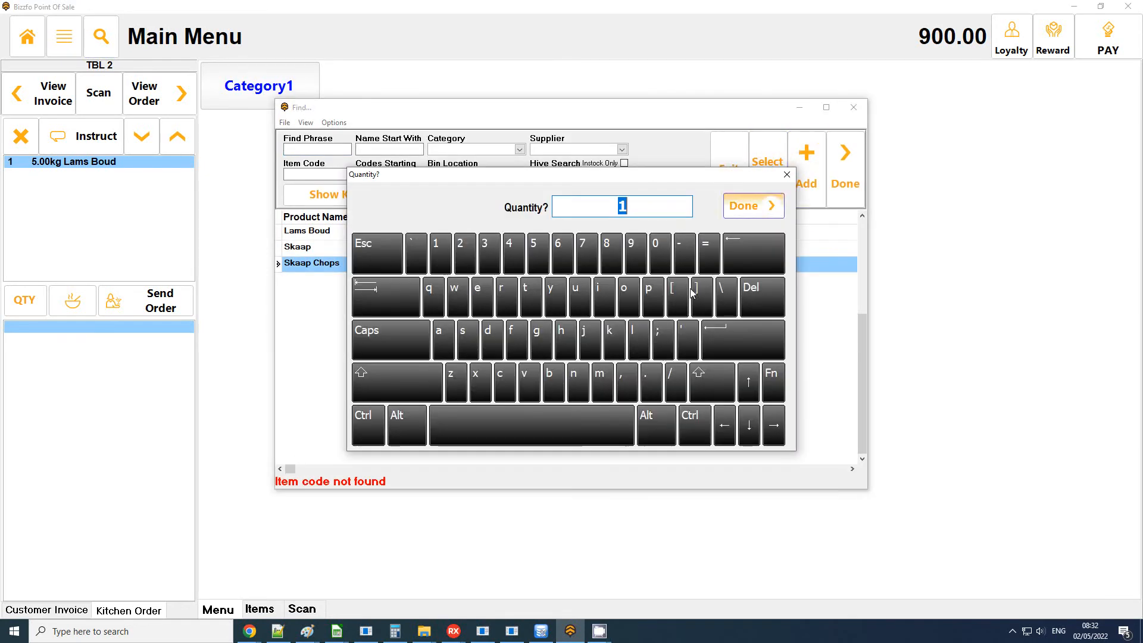
{"action": "left_click", "coordinate": [765, 206]}
{"action": "type", "text": "0"}
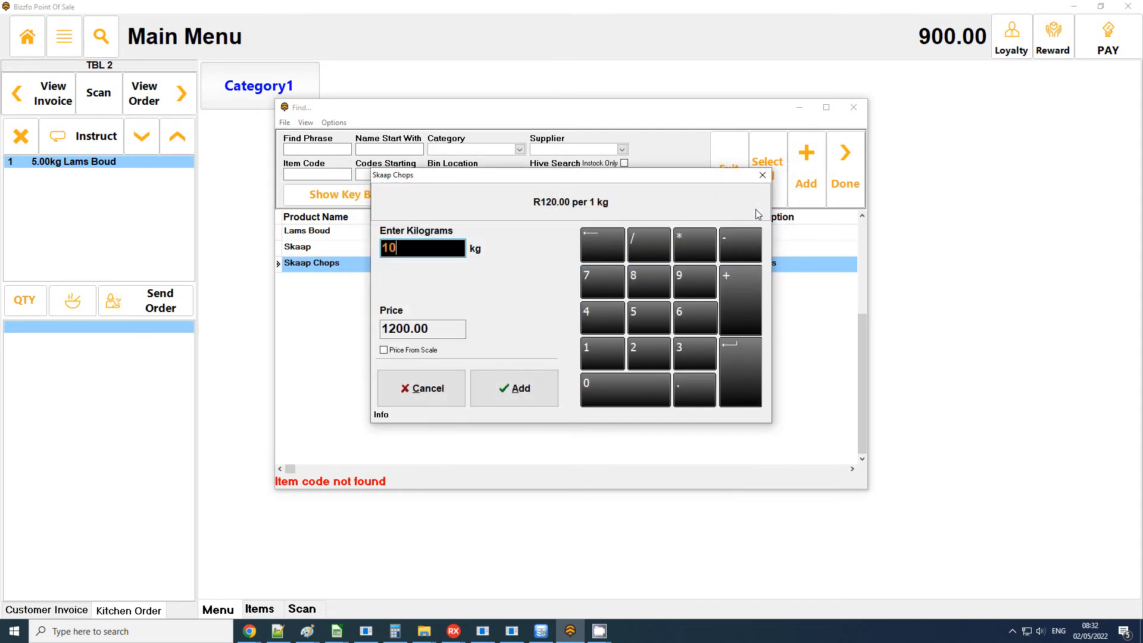
{"action": "key", "text": "Return"}
{"action": "key", "text": "Return"}
{"action": "left_click", "coordinate": [524, 388]}
{"action": "left_click", "coordinate": [555, 353]}
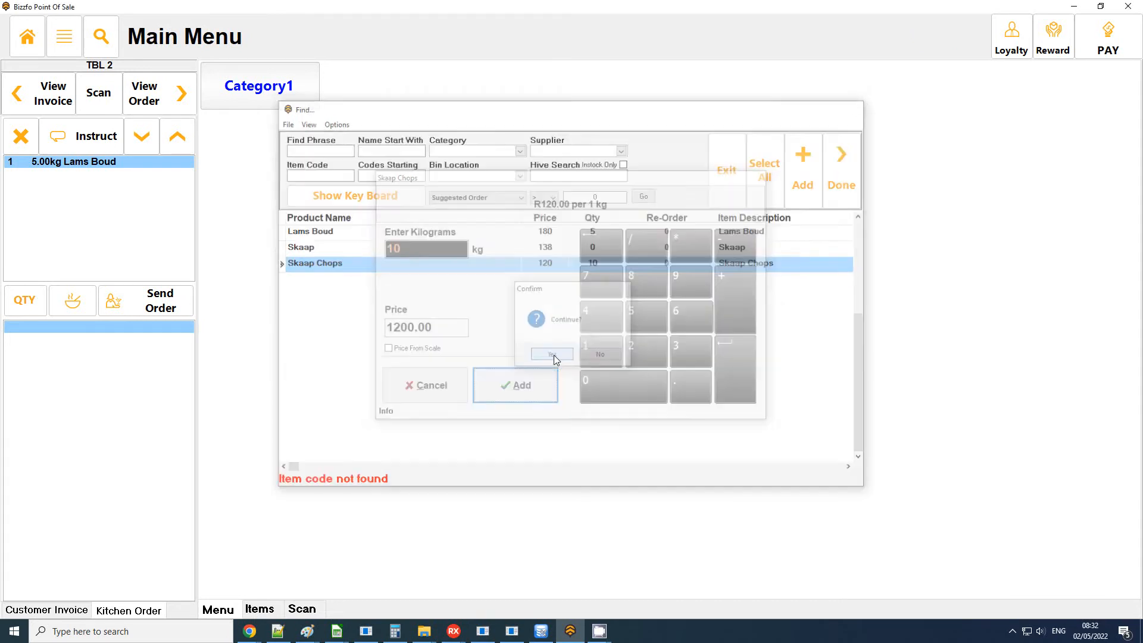
Pay the order's full amount of 2100.00 in cash and complete the sale.
{"action": "left_click", "coordinate": [1108, 36]}
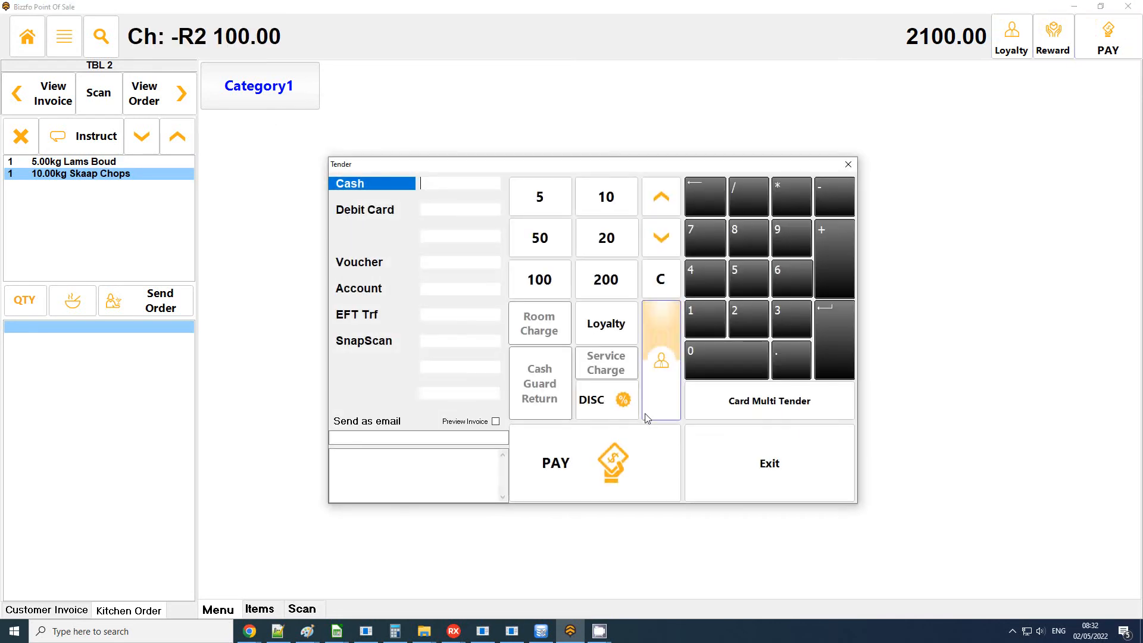
{"action": "left_click", "coordinate": [590, 464]}
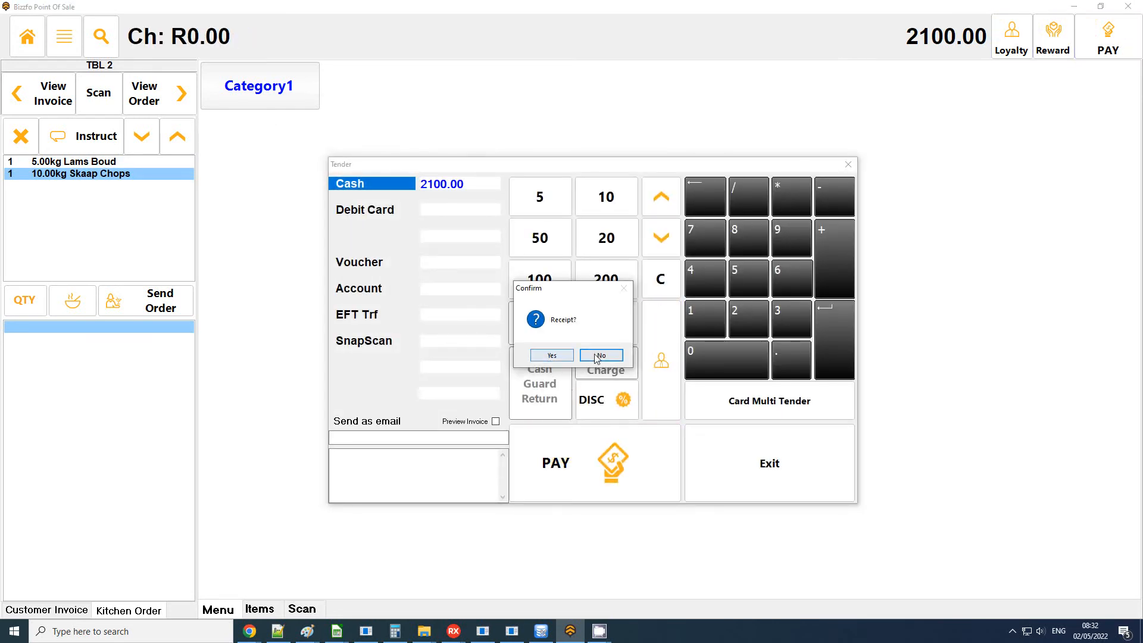
{"action": "left_click", "coordinate": [551, 353]}
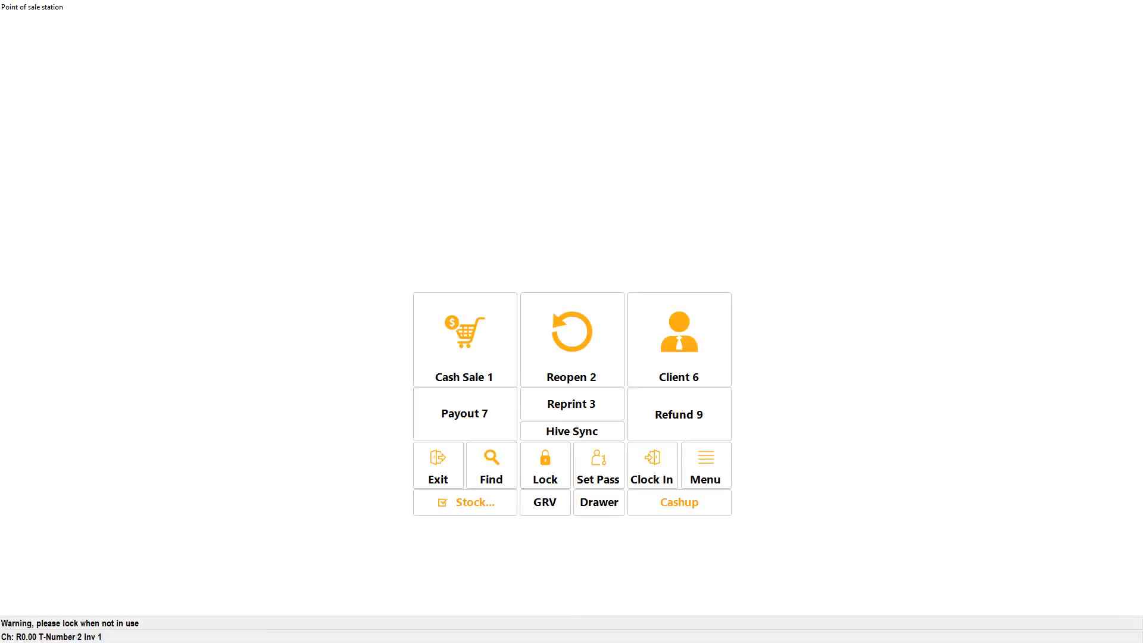
Open the cashup's management summary with refreshed values and review its Gross Sales and Gross Profit GP% figures.
{"action": "left_click", "coordinate": [671, 511]}
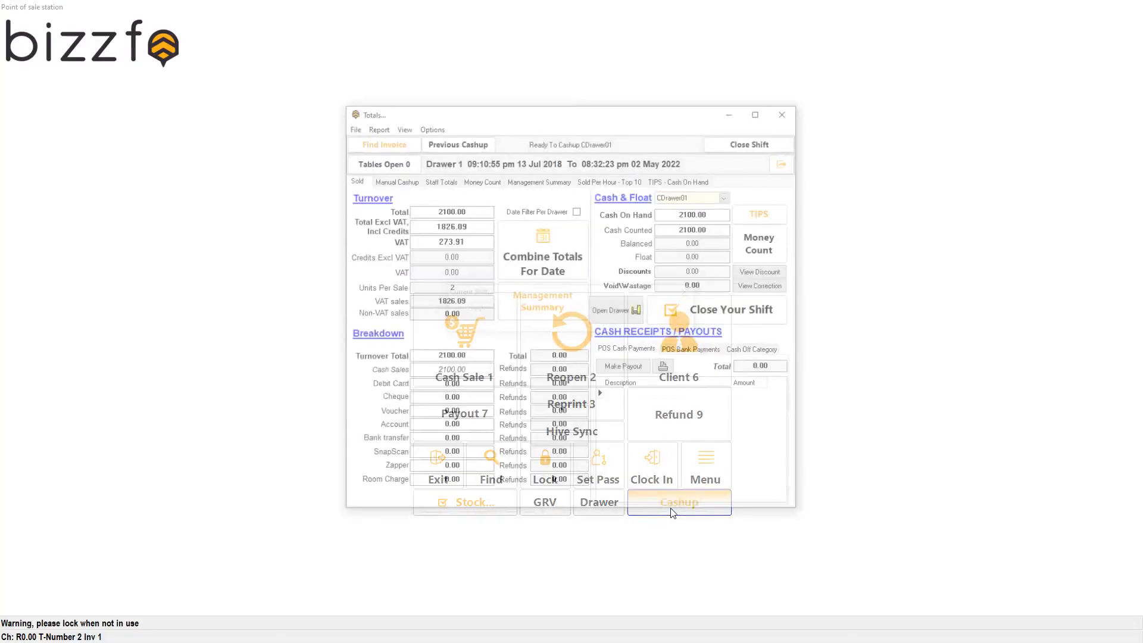
{"action": "left_click", "coordinate": [542, 302]}
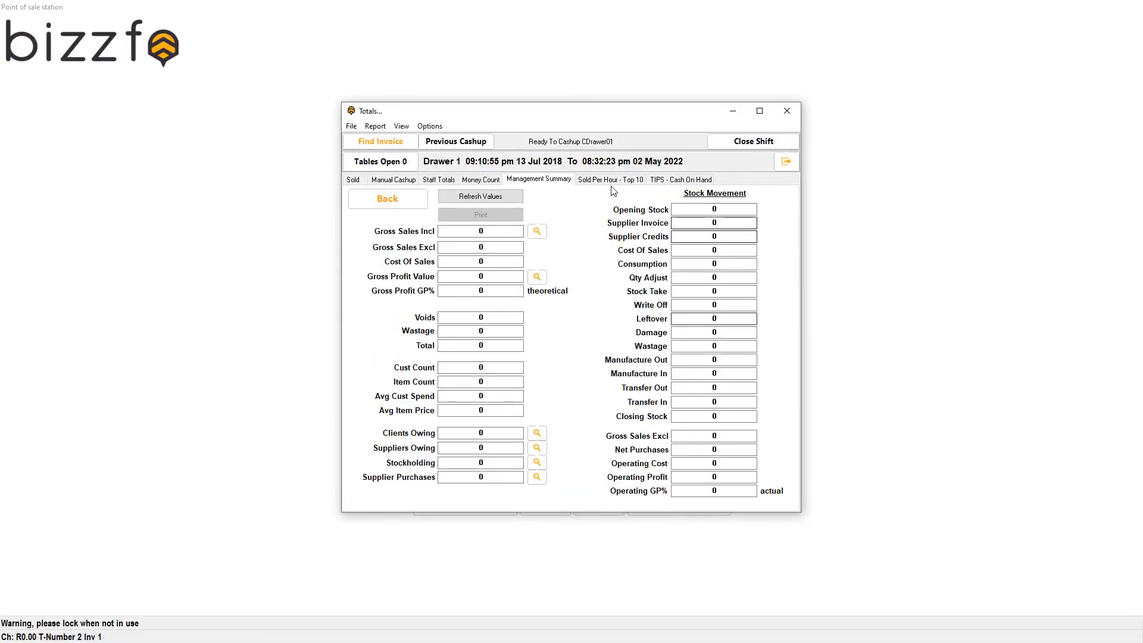
{"action": "left_click", "coordinate": [464, 200]}
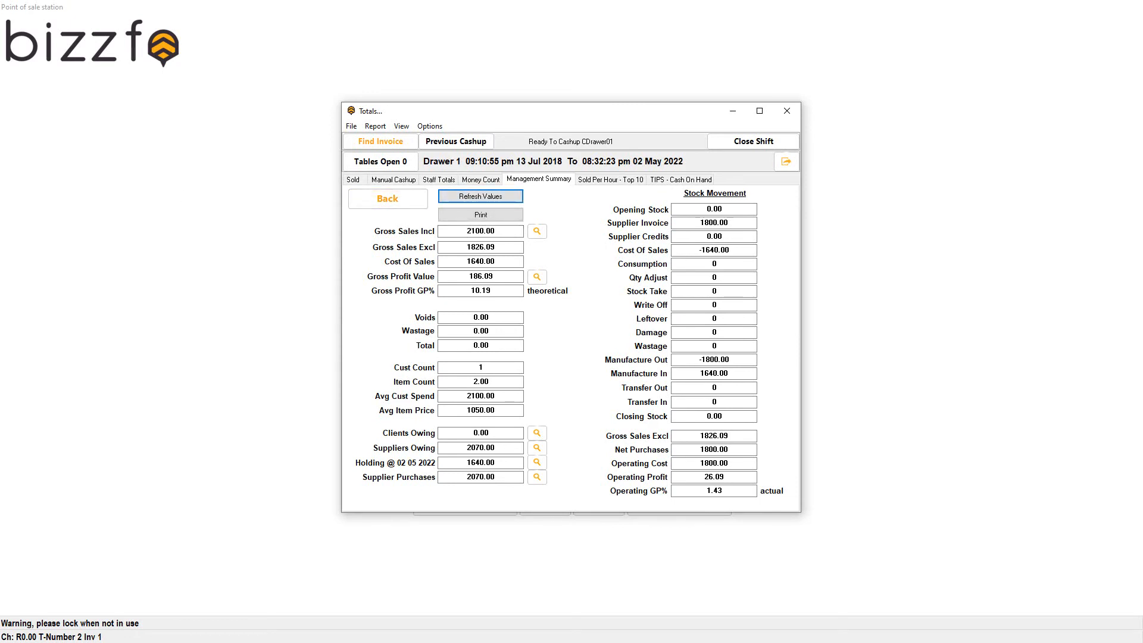
{"action": "left_click", "coordinate": [506, 232]}
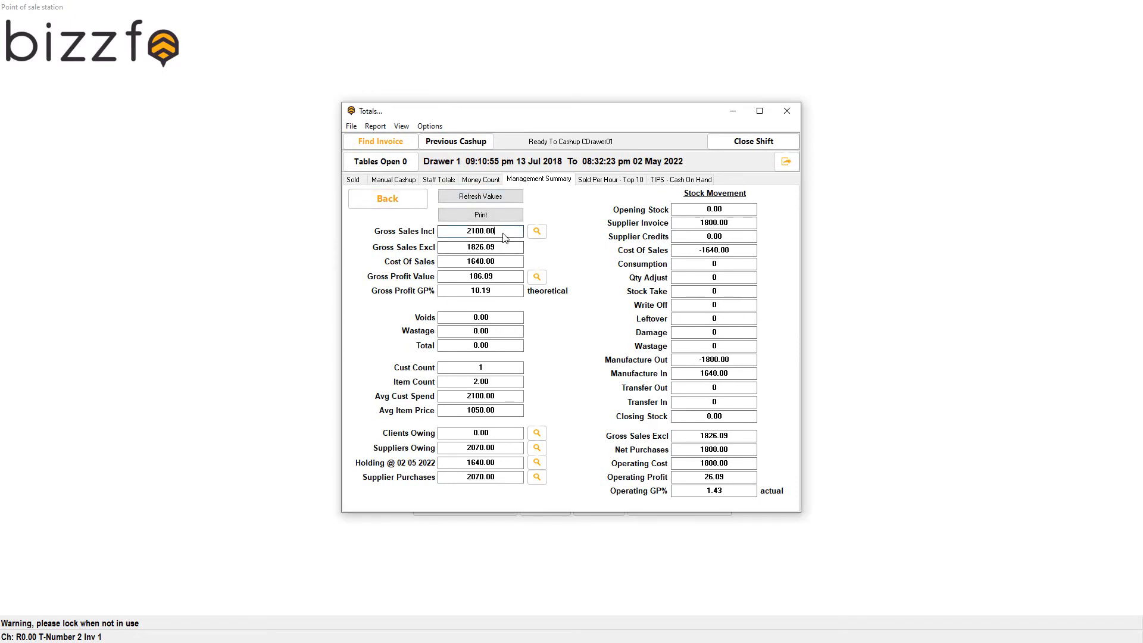
{"action": "left_click_drag", "start_coordinate": [507, 250], "coordinate": [436, 250]}
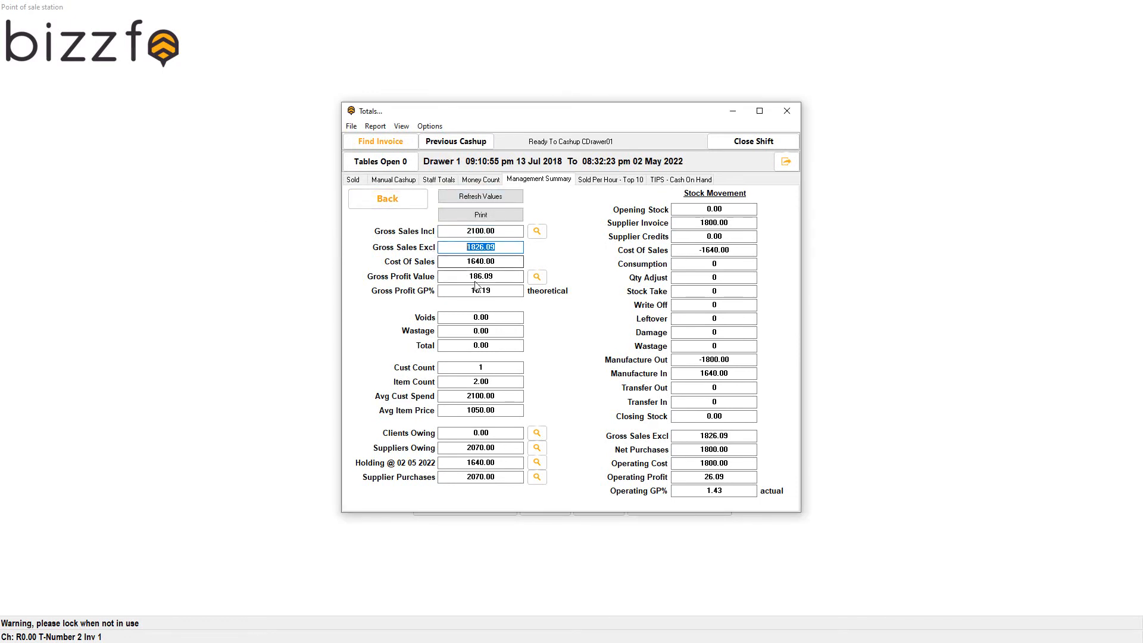
{"action": "left_click_drag", "start_coordinate": [502, 292], "coordinate": [452, 298]}
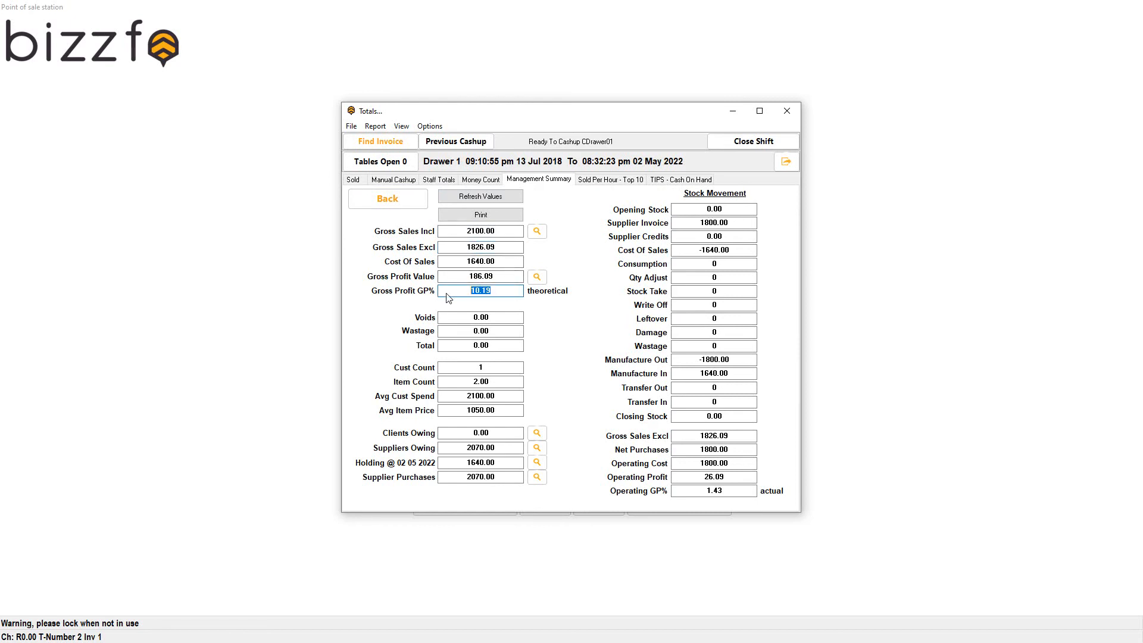
Load the Stock Sold report for 02 May 2022, review the GP% and the Lams Boud and Skaap Chops lines, and close it.
{"action": "left_click", "coordinate": [375, 126]}
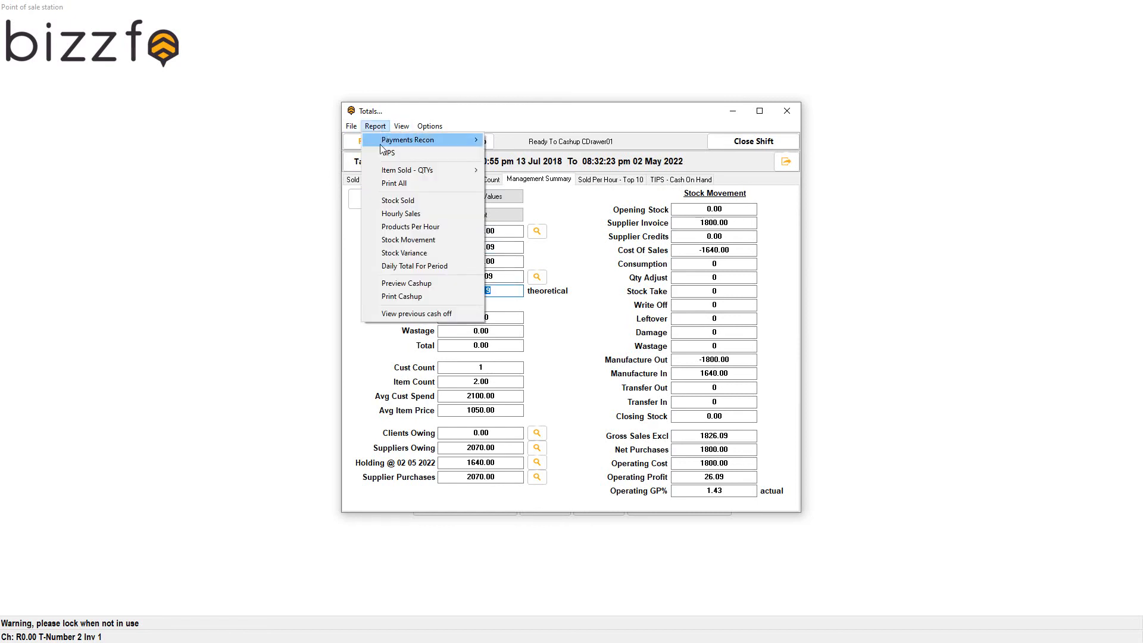
{"action": "left_click", "coordinate": [397, 200]}
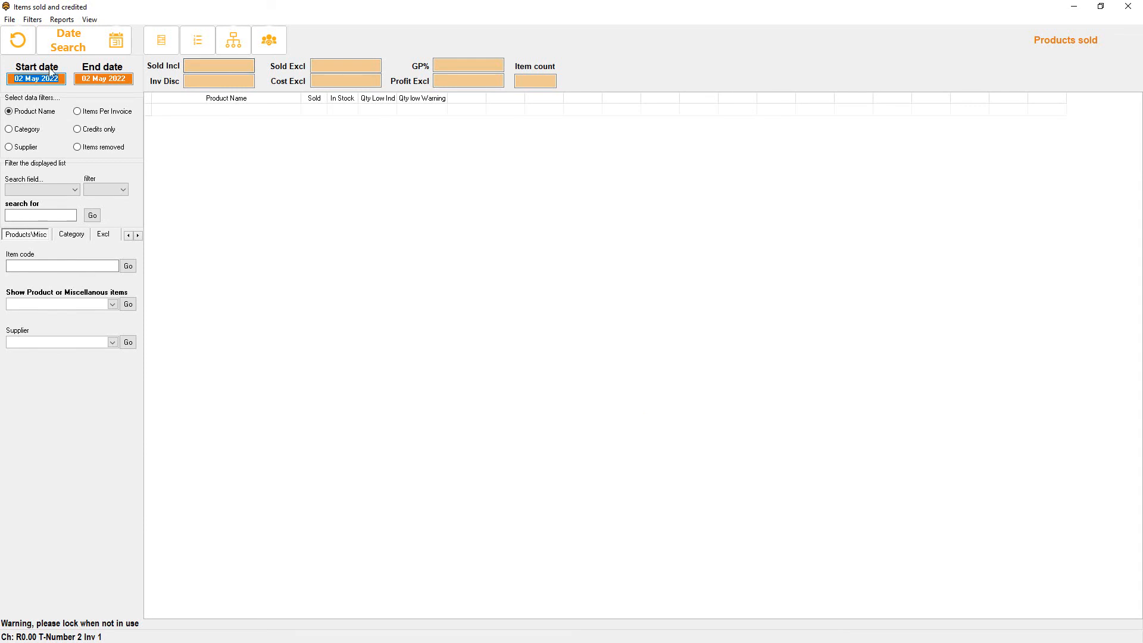
{"action": "left_click", "coordinate": [12, 44]}
{"action": "left_click_drag", "start_coordinate": [391, 10], "coordinate": [623, 283]}
{"action": "left_click_drag", "start_coordinate": [793, 346], "coordinate": [720, 346]}
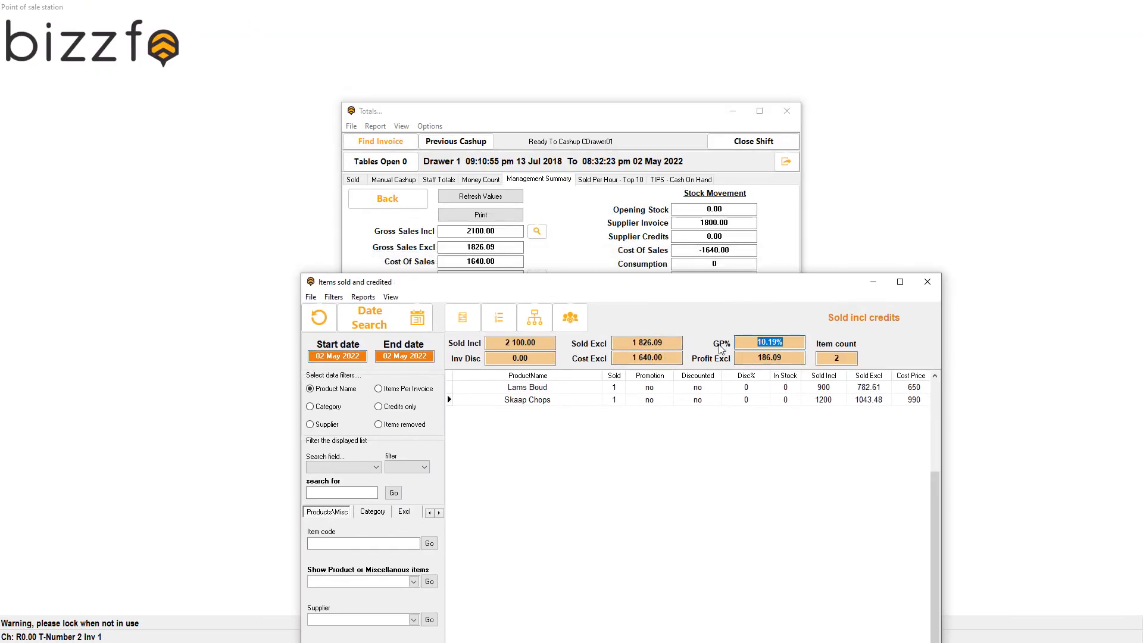
{"action": "left_click", "coordinate": [545, 389]}
{"action": "left_click", "coordinate": [655, 401]}
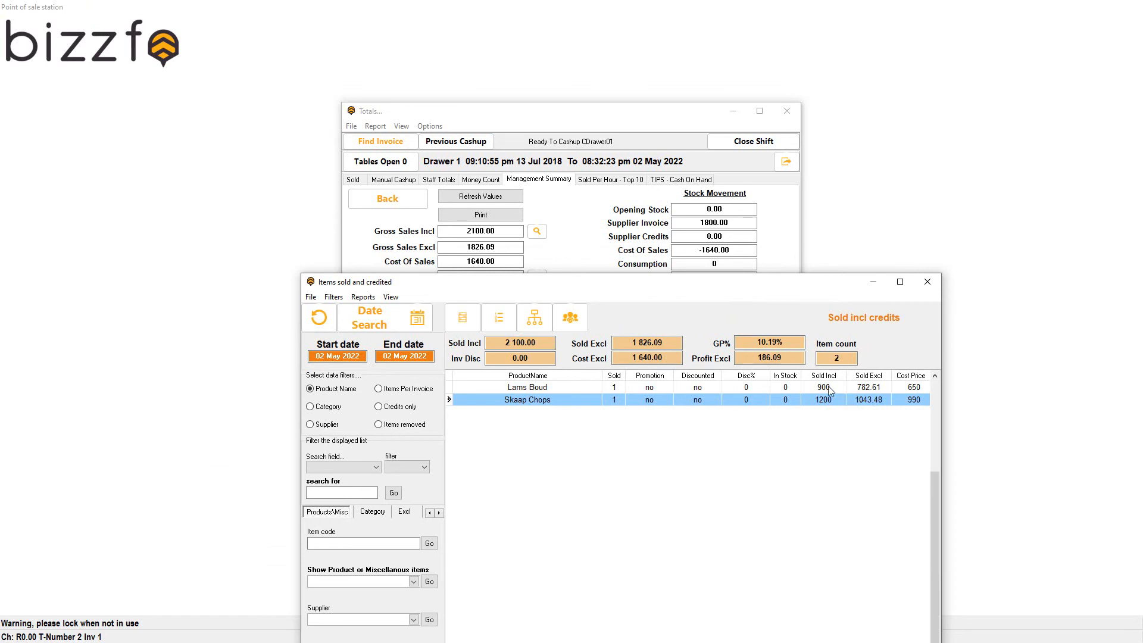
{"action": "left_click", "coordinate": [935, 287]}
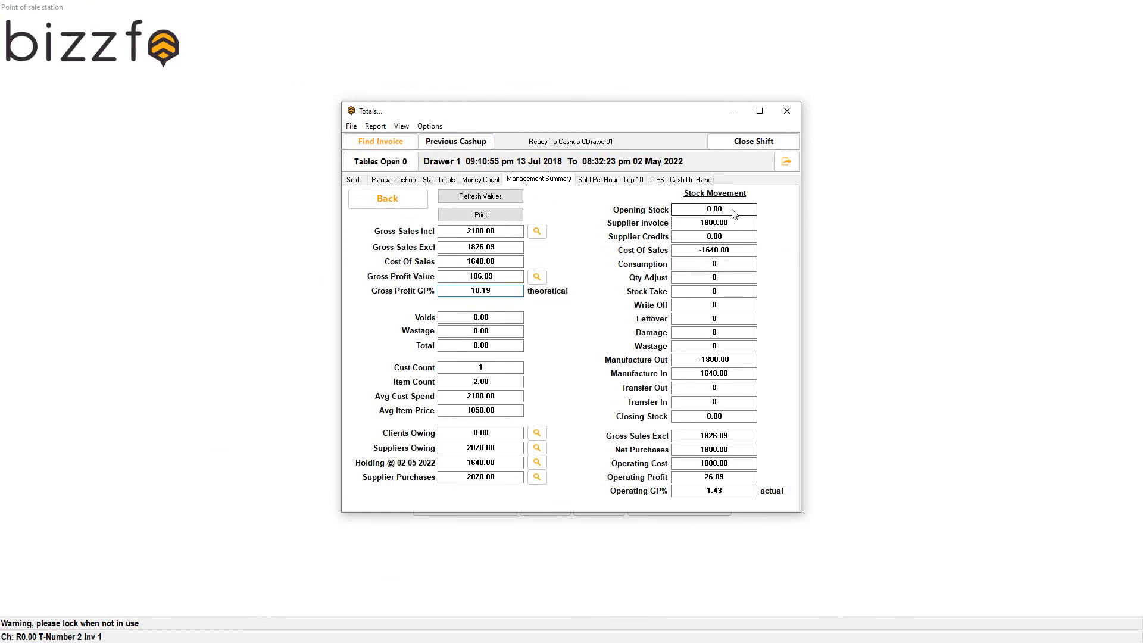
Examine the Supplier Invoice, Manufacture Out and Manufacture In values, and compare the theoretical Gross Profit GP% with the actual Operating GP%.
{"action": "key", "text": "Tab"}
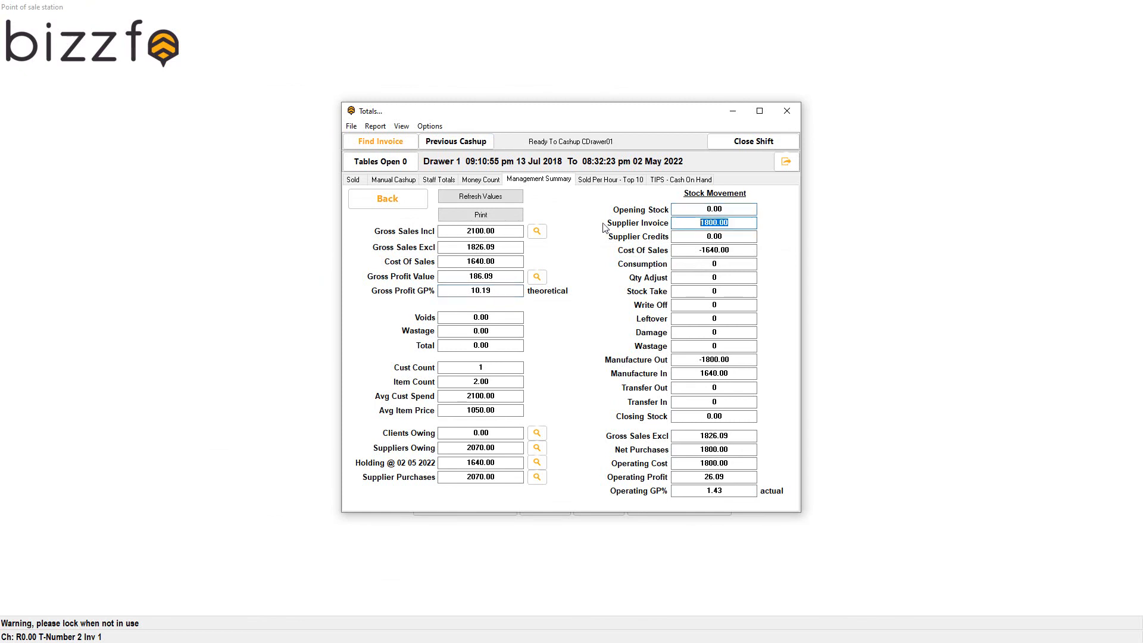
{"action": "left_click", "coordinate": [735, 378]}
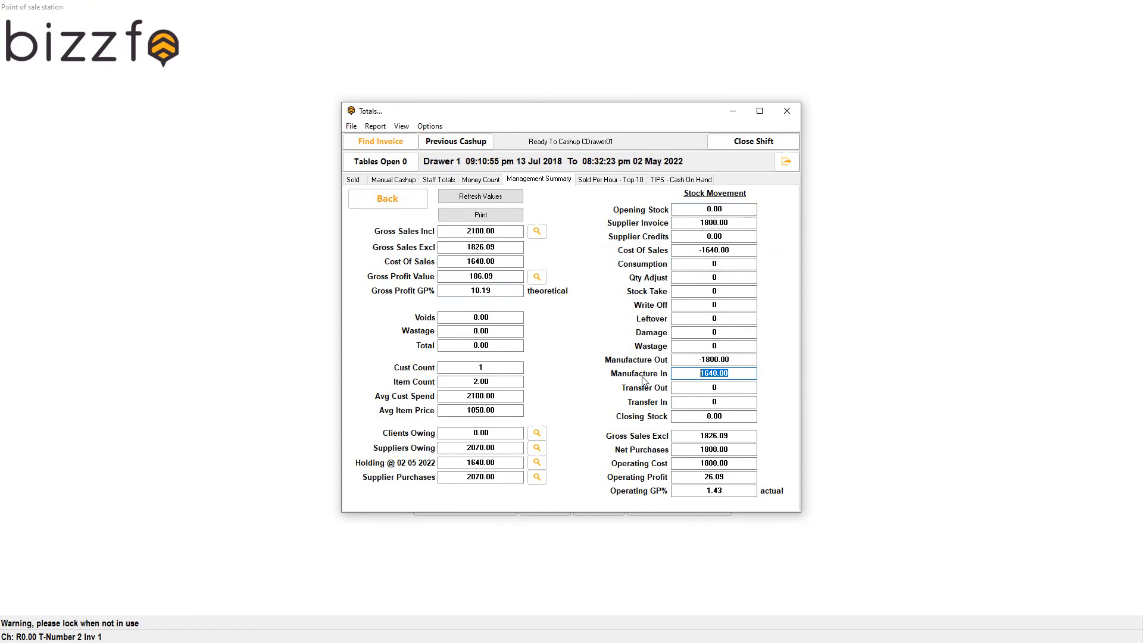
{"action": "left_click_drag", "start_coordinate": [746, 361], "coordinate": [676, 378]}
{"action": "left_click_drag", "start_coordinate": [734, 493], "coordinate": [664, 488]}
{"action": "left_click_drag", "start_coordinate": [507, 292], "coordinate": [402, 304]}
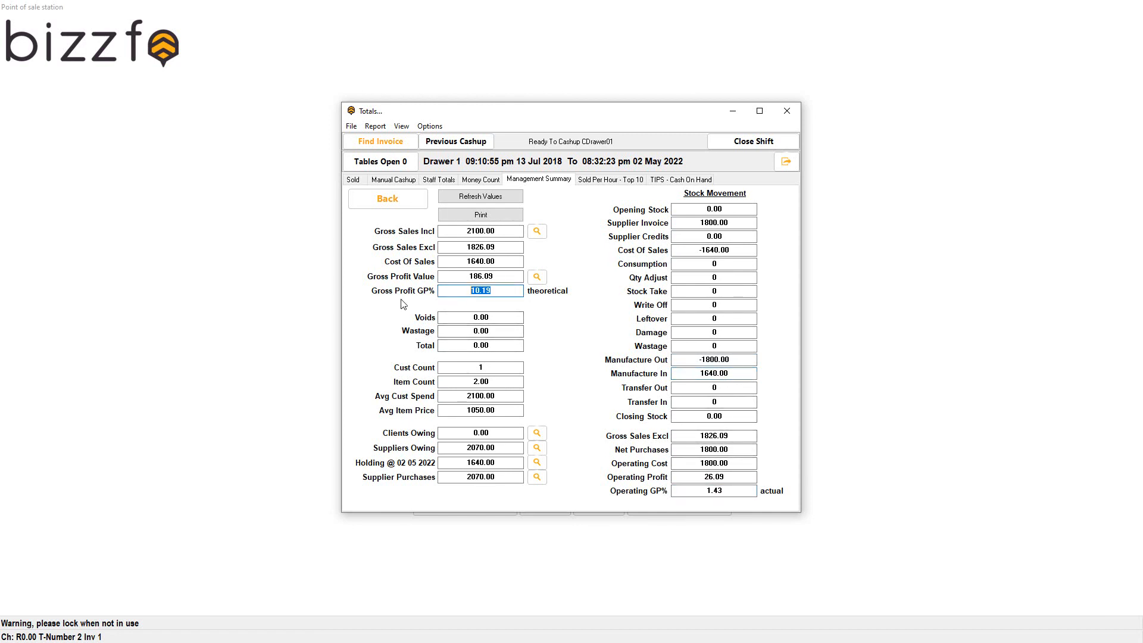
{"action": "left_click_drag", "start_coordinate": [744, 493], "coordinate": [654, 532]}
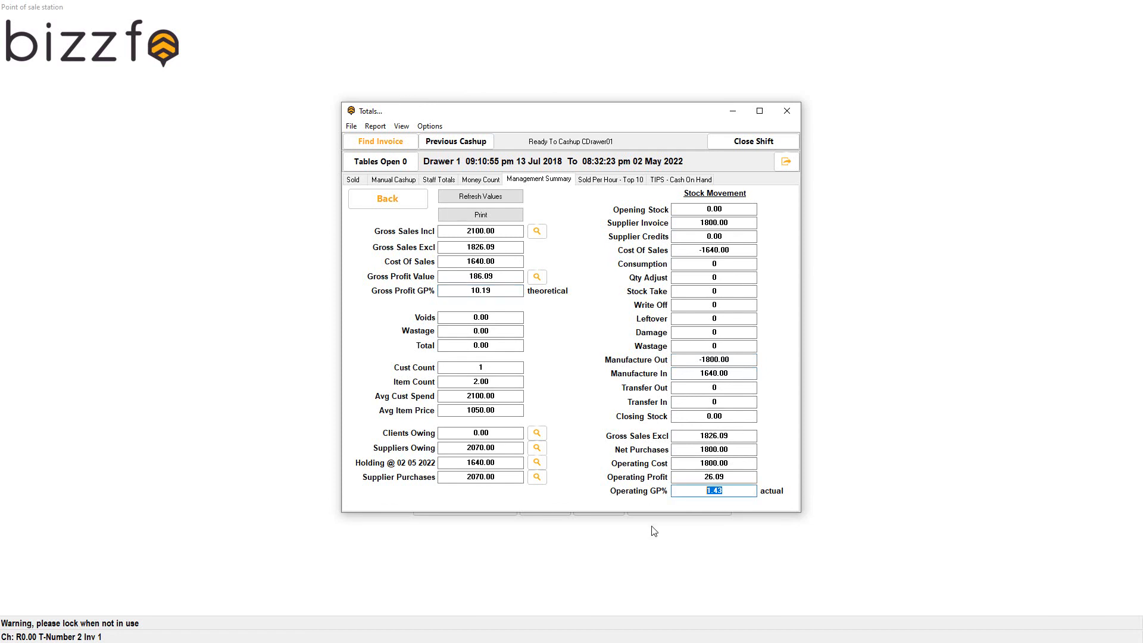